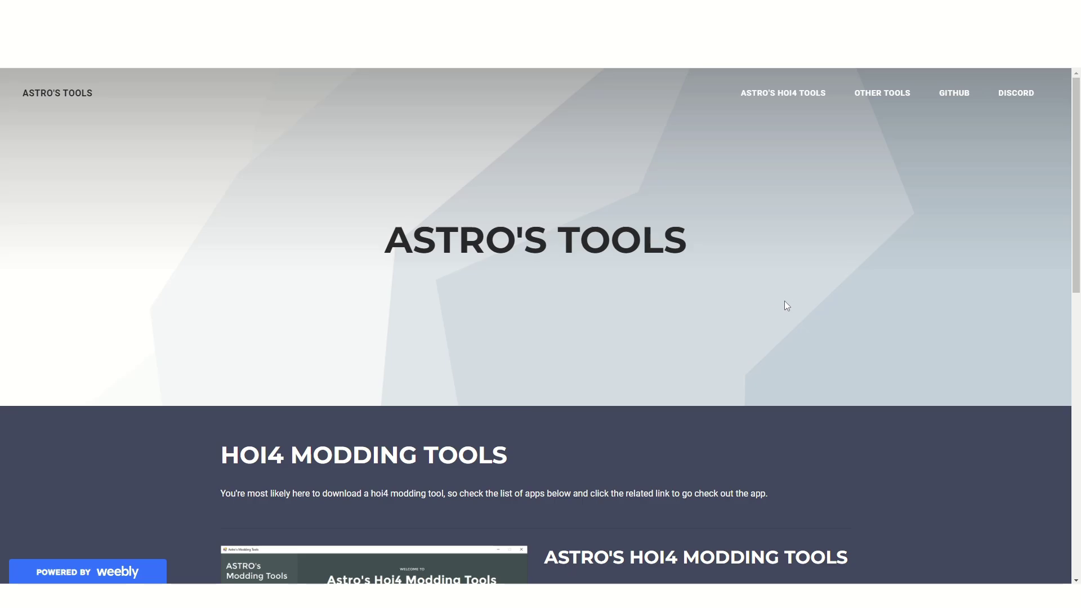
Step: Find the Custom Map Setup section on Astro's Tools and open the MapGen V2.2 Drive folder
scroll(777, 295, "down", 10)
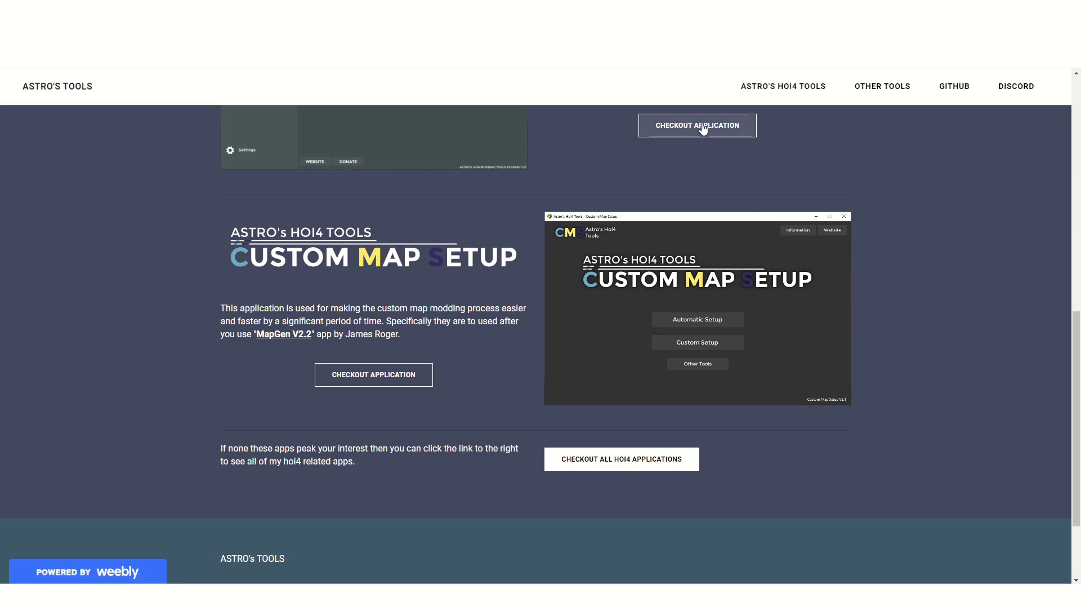
left_click(776, 93)
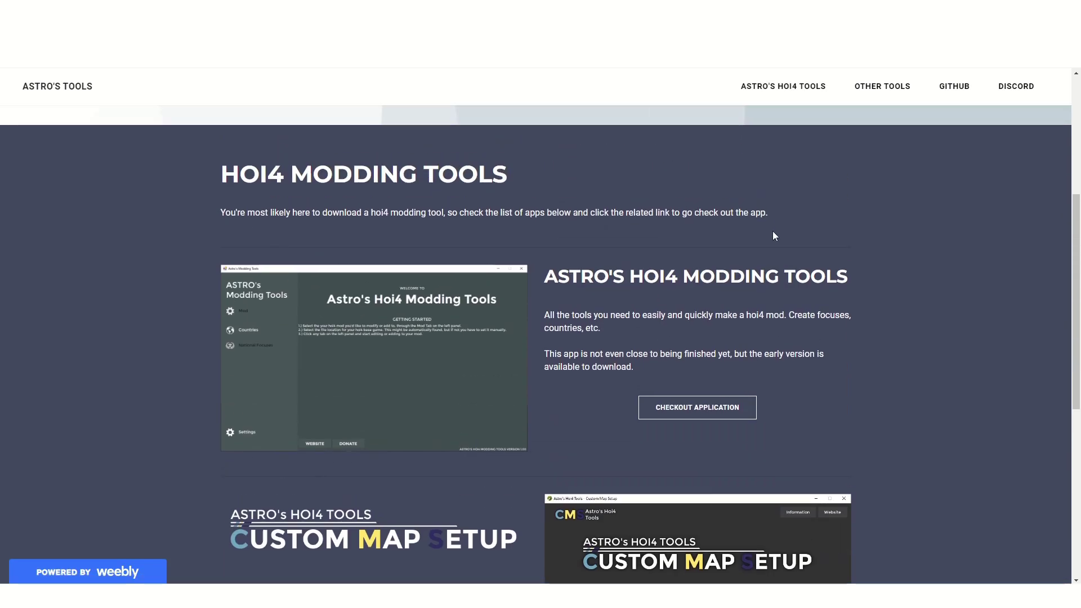
scroll(692, 289, "down", 8)
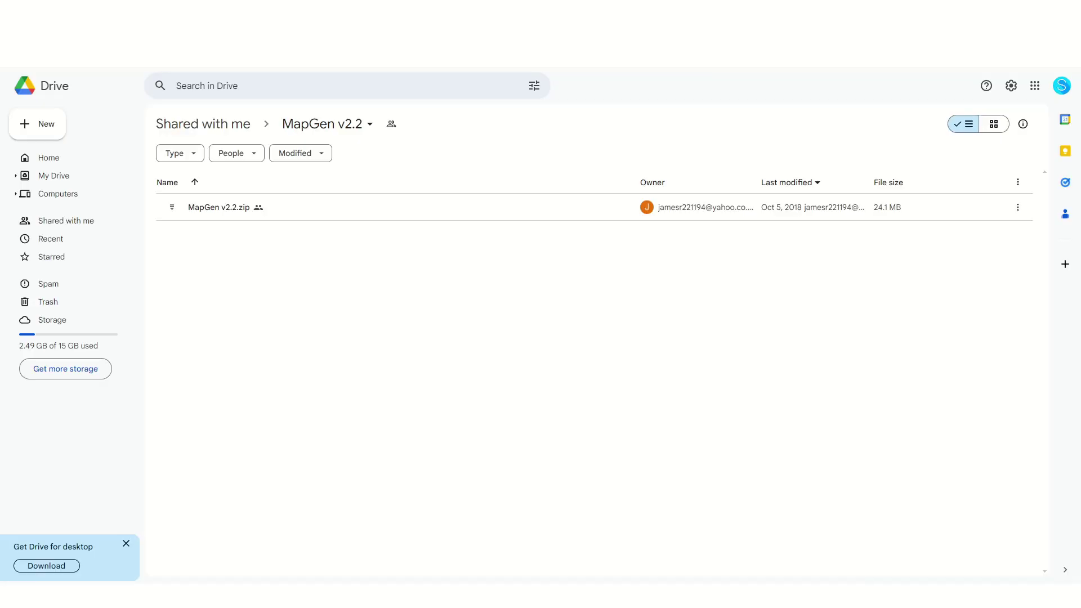
Step: Select the MapGen v2.2.zip file (24.1 MB) in Google Drive, then clear the selection
left_click(375, 207)
left_click(364, 315)
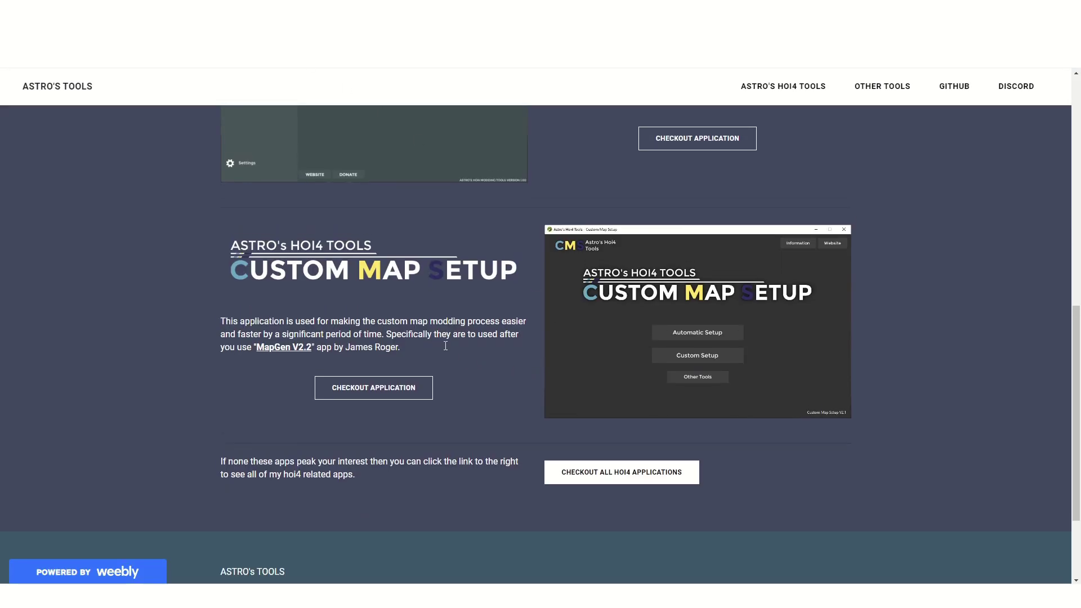
scroll(453, 346, "up", 1)
scroll(492, 350, "down", 1)
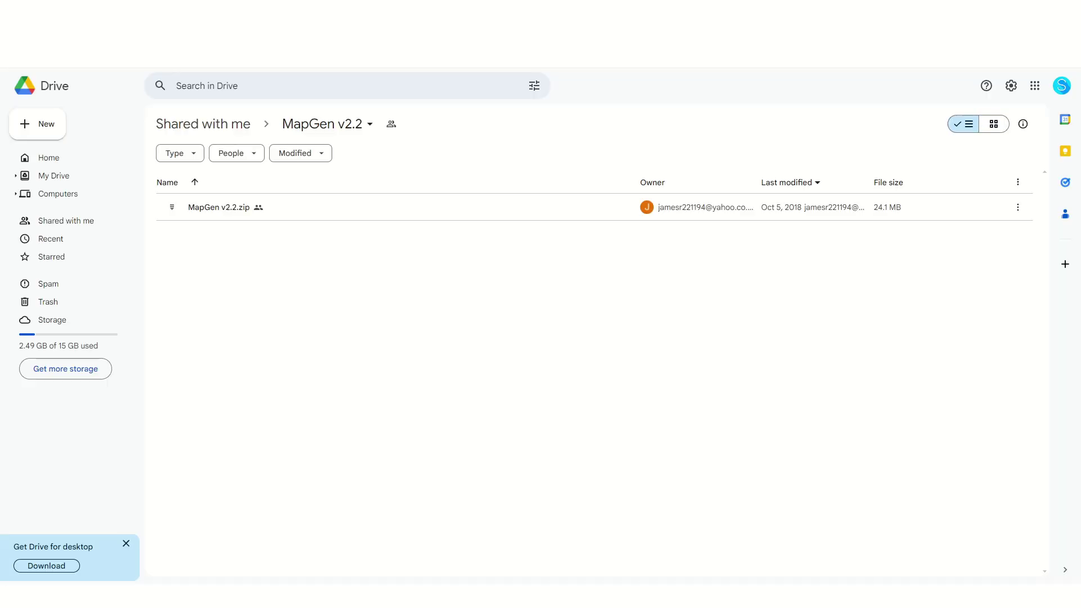
left_click(294, 208)
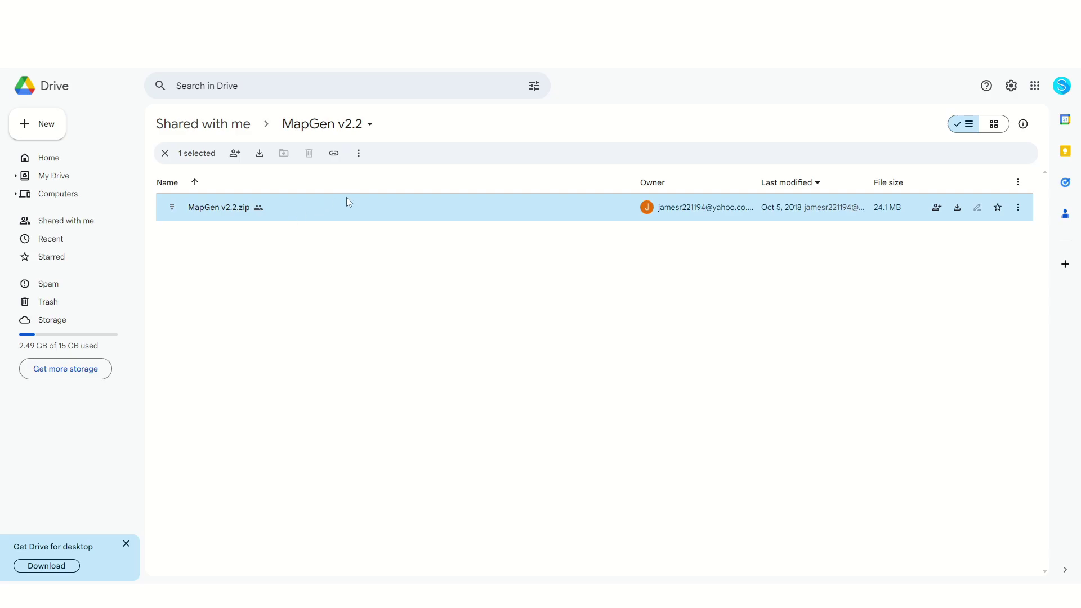
left_click(456, 297)
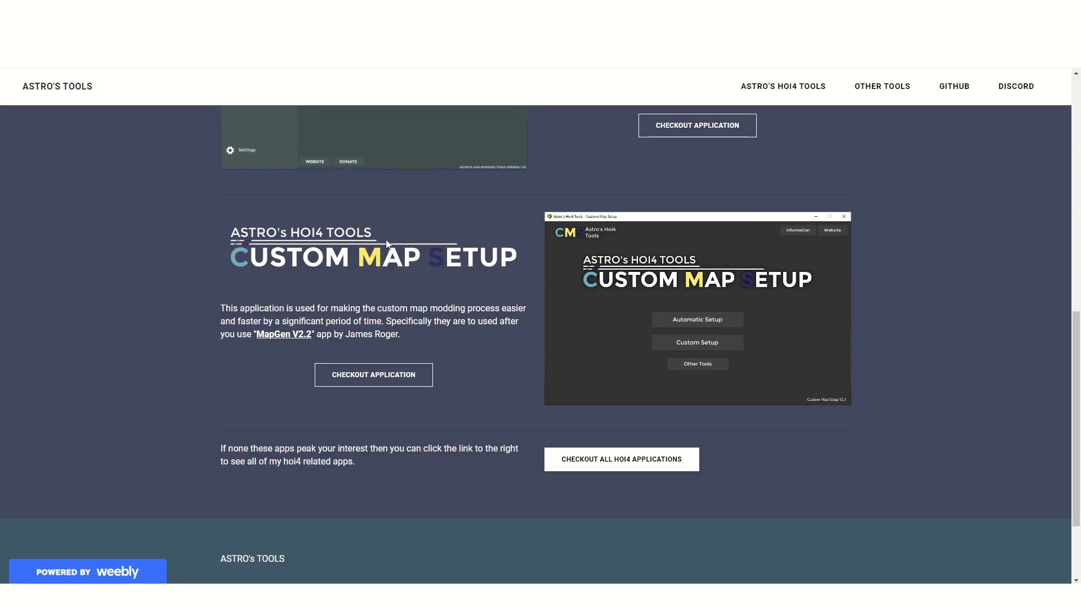
Step: Browse the Astro's HOI4 Tools page's program-use agreement and Custom Map Setup entry
scroll(386, 243, "up", 10)
scroll(420, 261, "down", 6)
scroll(674, 270, "down", 4)
scroll(640, 265, "up", 10)
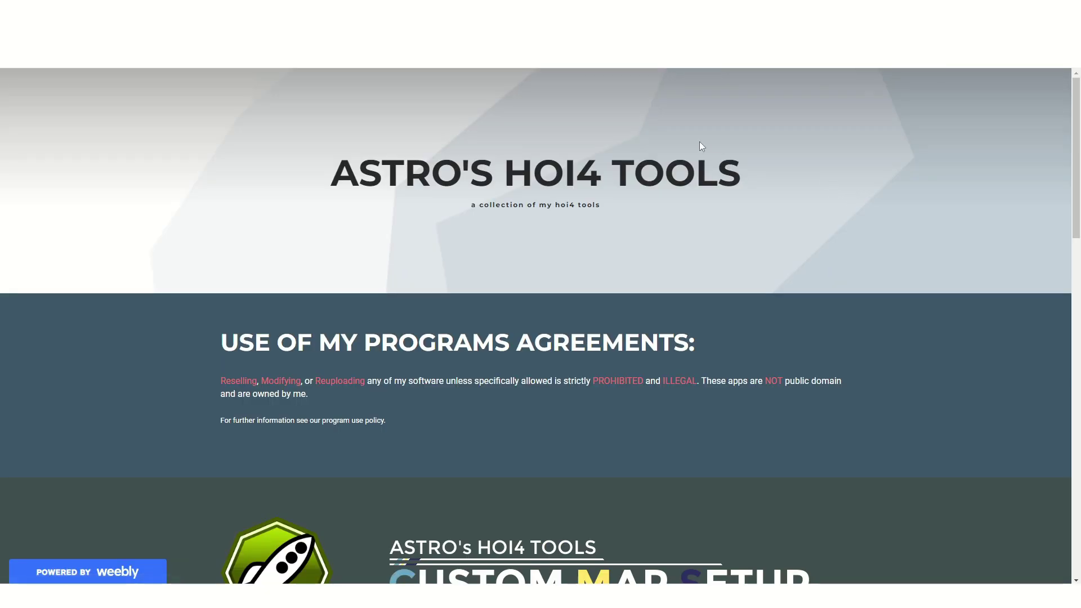
Step: Open the GITHUB DOWNLOAD link in a new tab and go to the repository's Releases
scroll(596, 296, "down", 12)
scroll(788, 397, "down", 1)
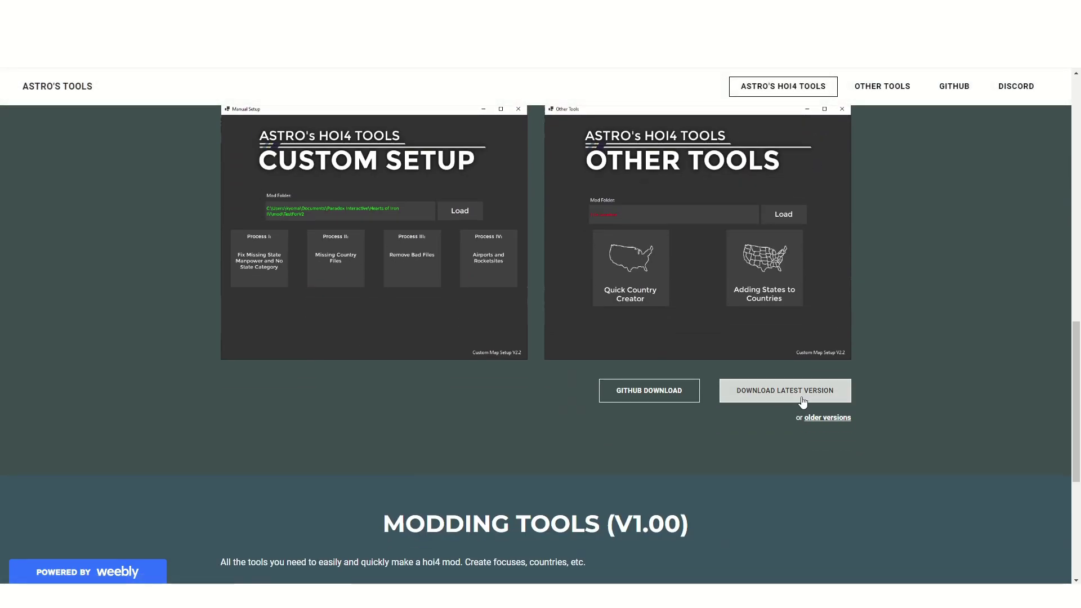
right_click(649, 396)
left_click(699, 407)
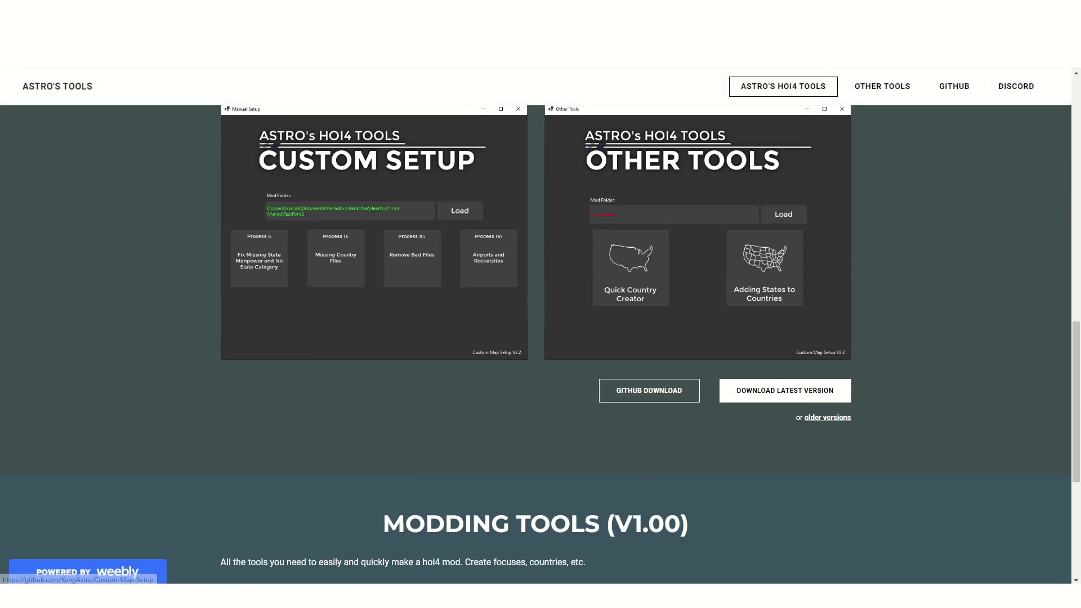
key("ctrl+Tab")
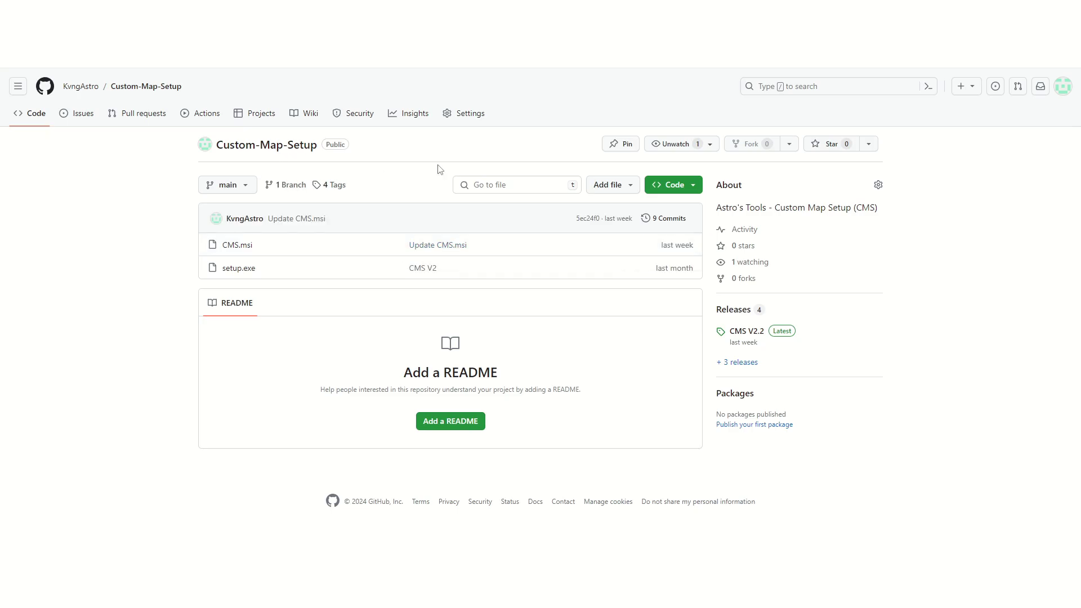
left_click(733, 309)
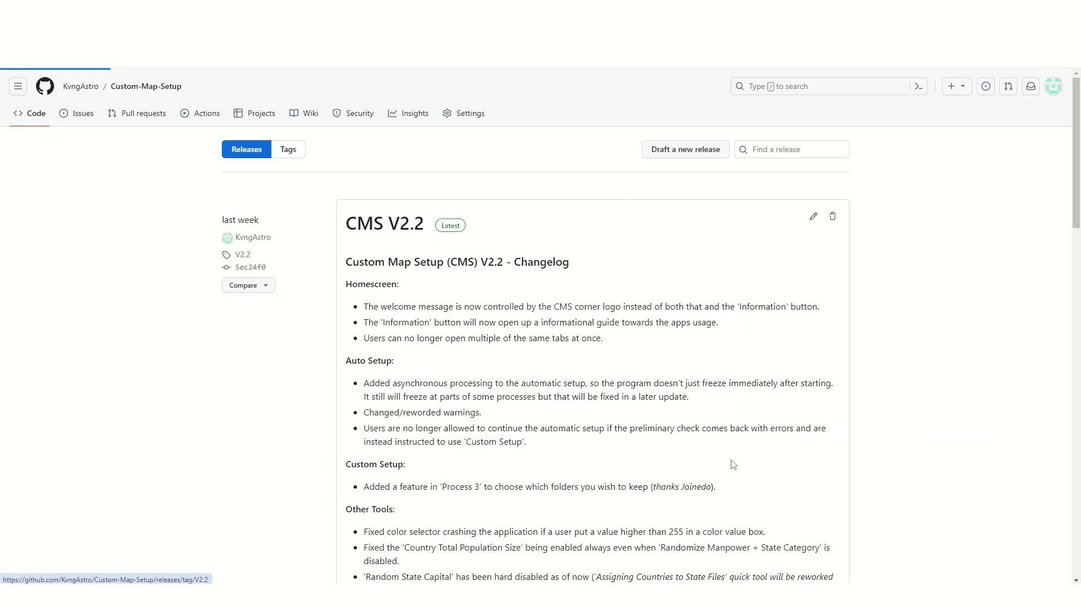
Step: Review the CMS V2.2 release title and details on the releases page
scroll(550, 311, "down", 20)
scroll(611, 327, "up", 20)
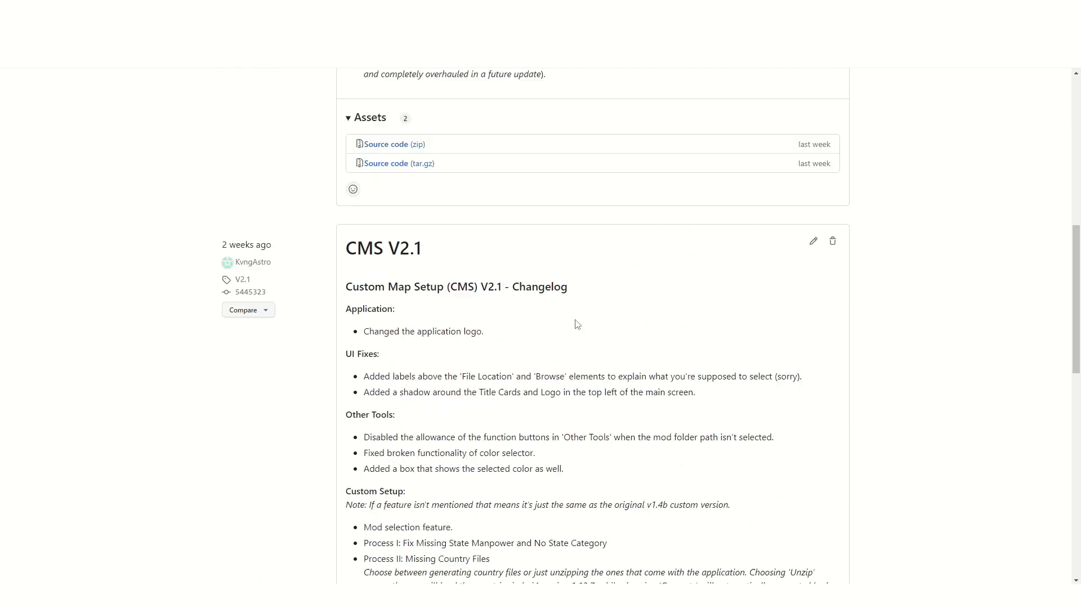
left_click_drag(510, 223, 322, 233)
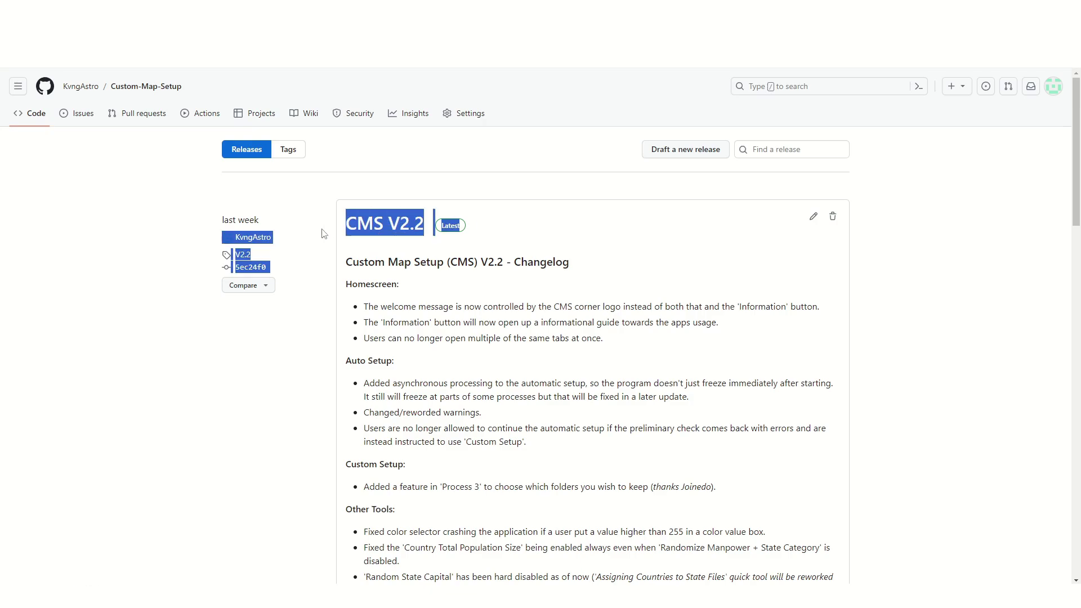
left_click(581, 228)
Step: Switch to File Explorer's Resources For Video folder and select the old CMS V2.3 folder
key("ctrl+Tab")
key("ctrl+Tab")
key("ctrl+Tab")
key("ctrl+Tab")
key("ctrl+Tab")
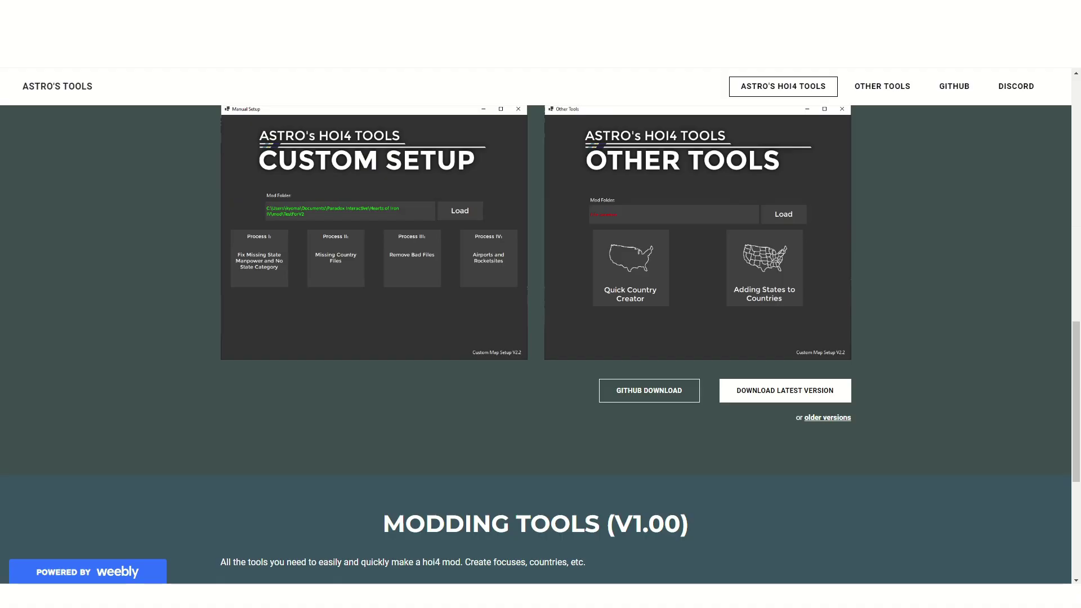
key("ctrl+Tab")
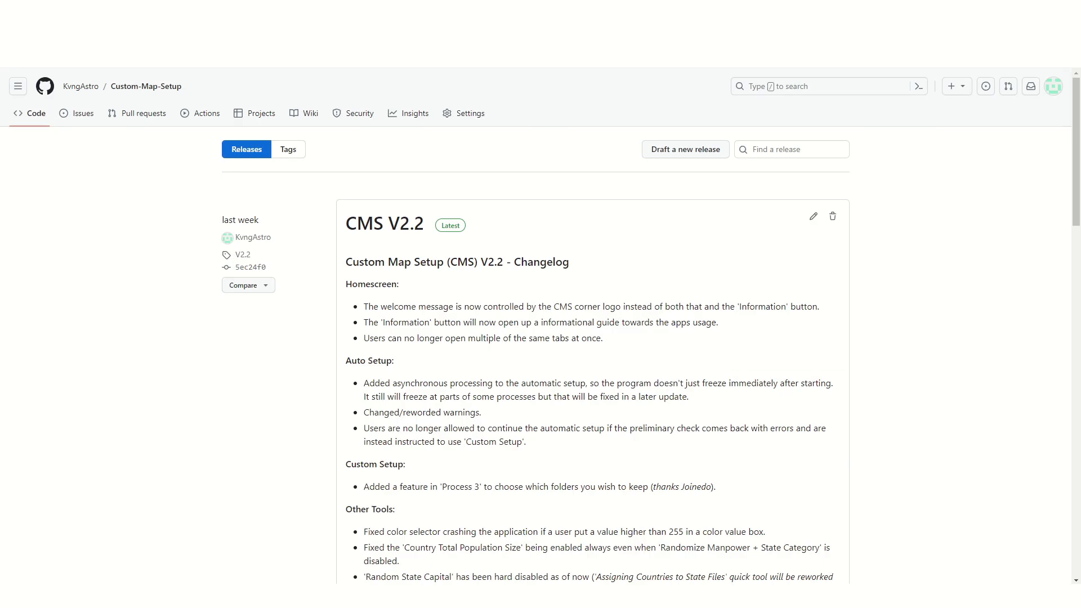
key("ctrl+Tab")
key("ctrl+Tab")
key("ctrl+Tab")
key("ctrl+Tab")
key("ctrl+Tab")
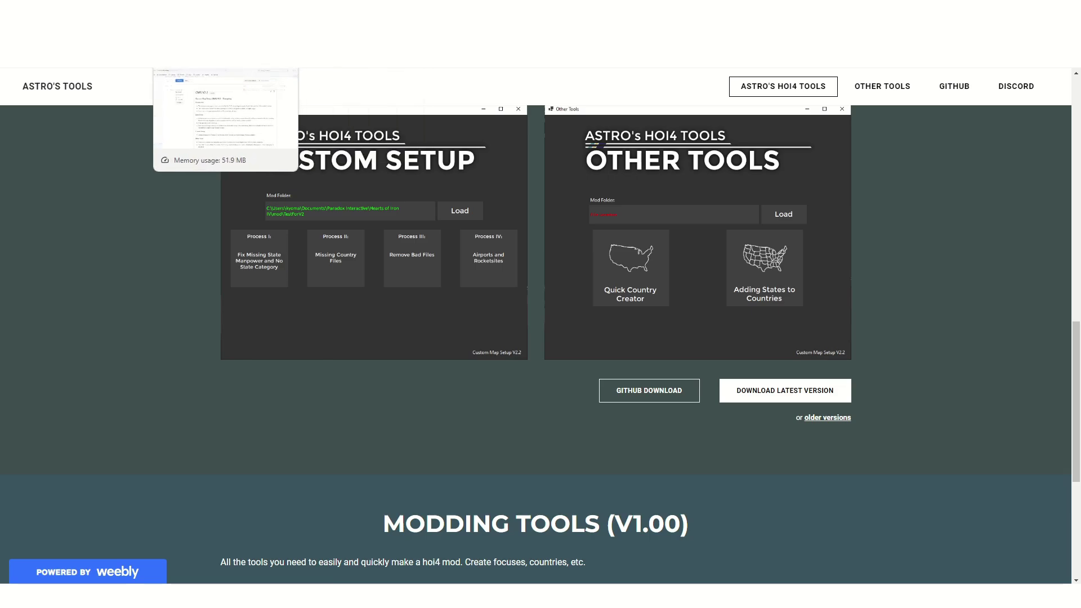
key("ctrl+Tab")
key("ctrl+Tab")
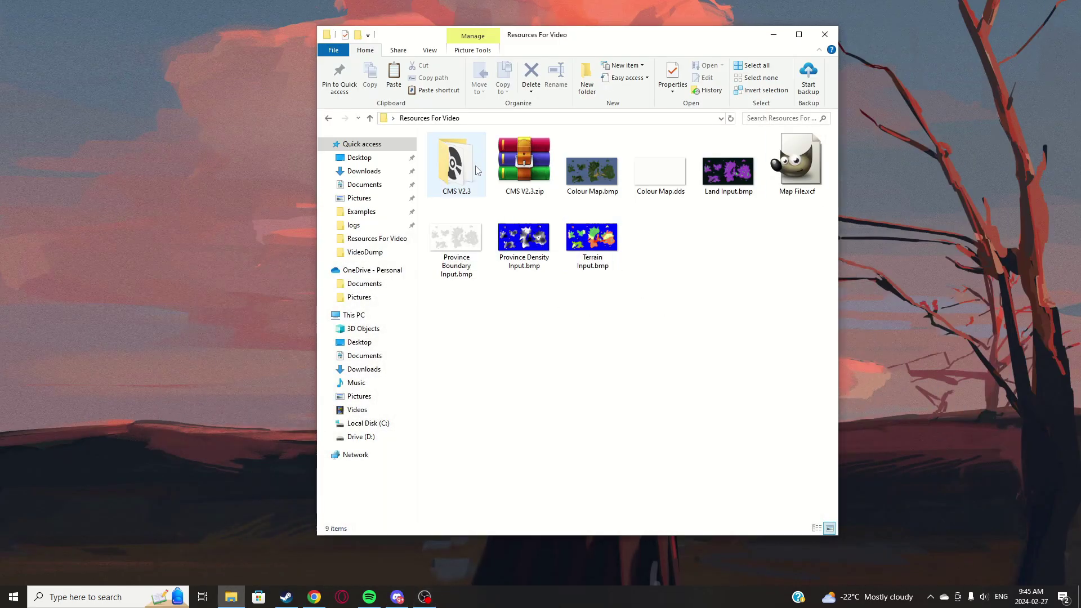
left_click(478, 171)
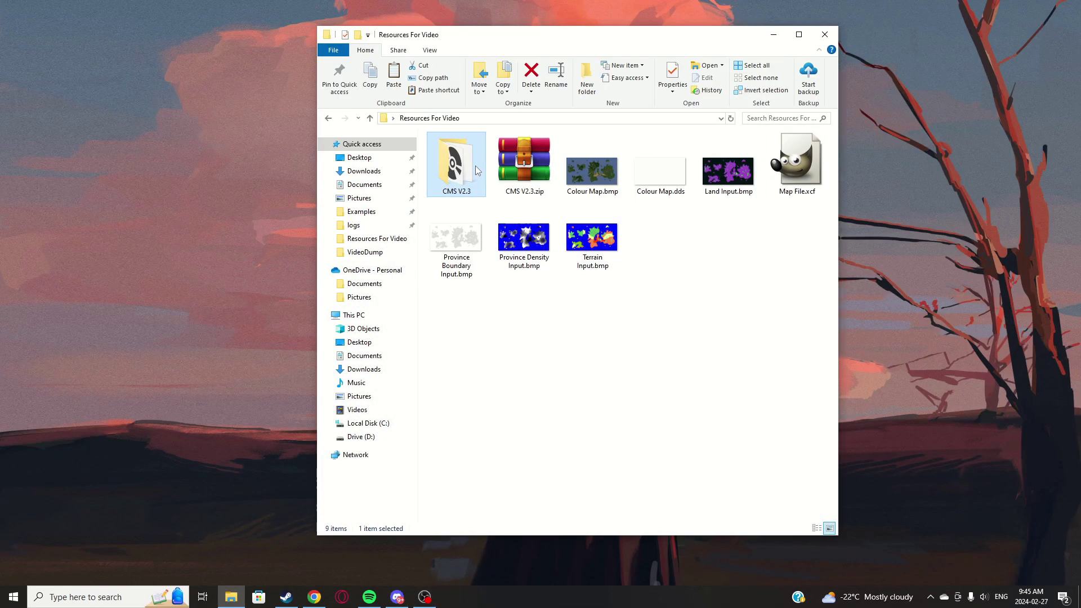
Step: Delete the old CMS V2.3 folder, extract CMS V2.3.zip with WinRAR, and open the result
key("Delete")
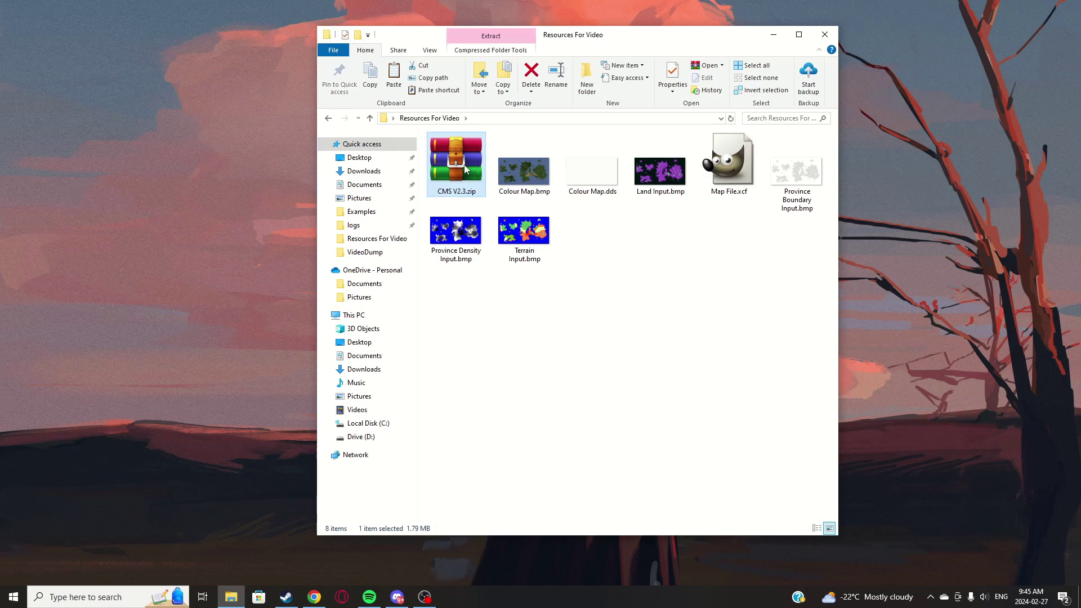
right_click(456, 165)
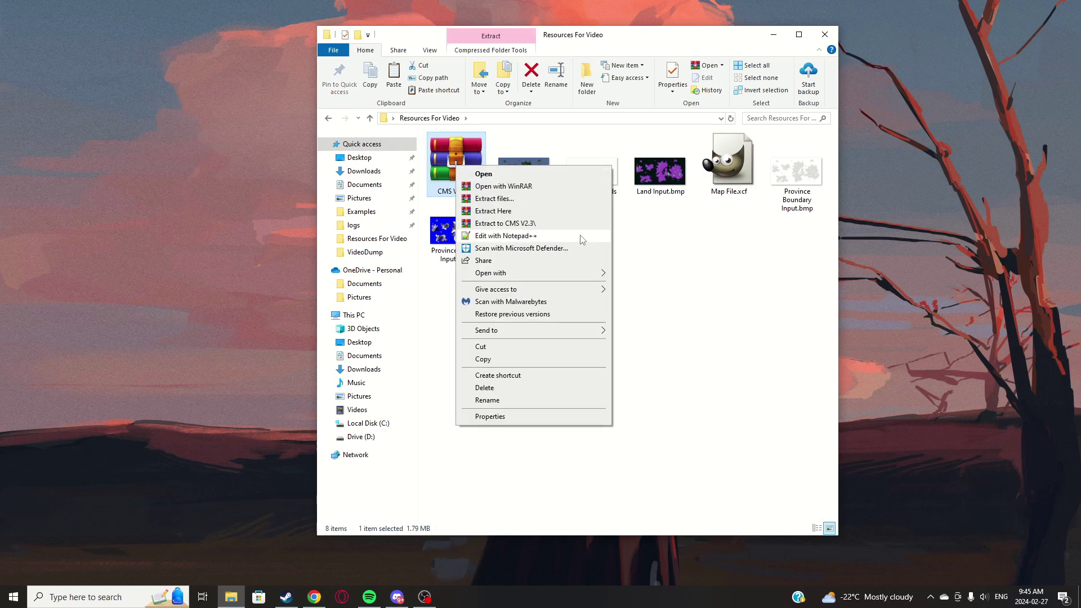
left_click(513, 202)
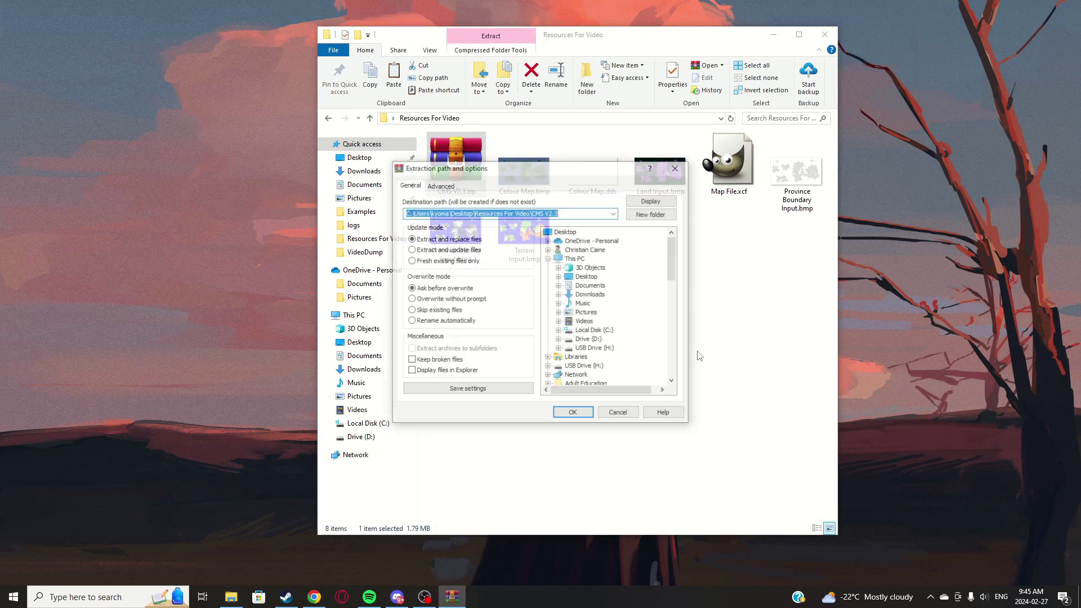
left_click(573, 413)
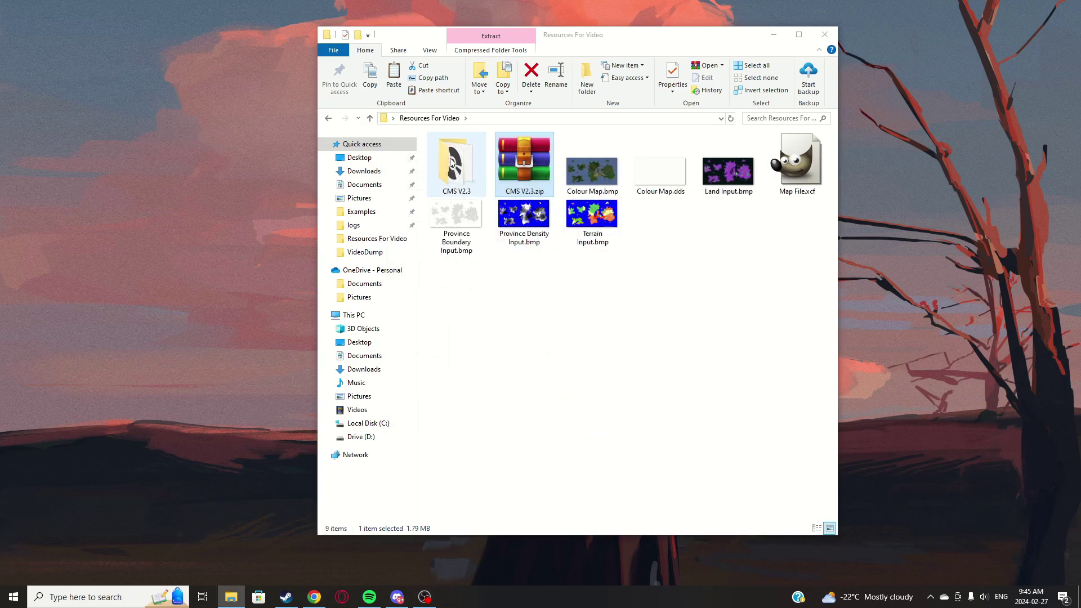
double_click(452, 163)
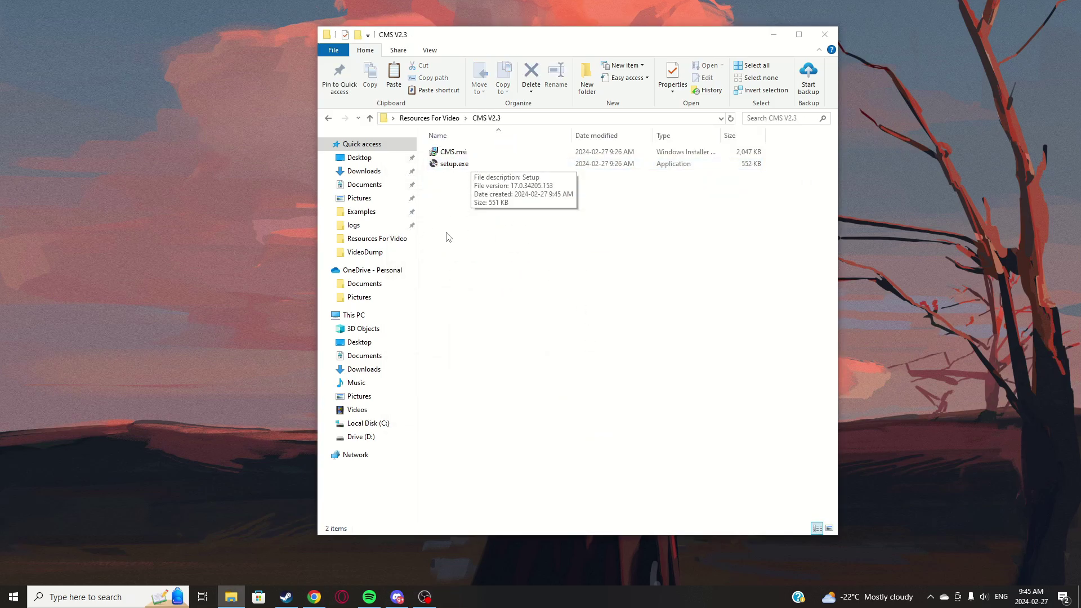
Step: Launch the CMS setup program and read through the licence agreement
double_click(467, 164)
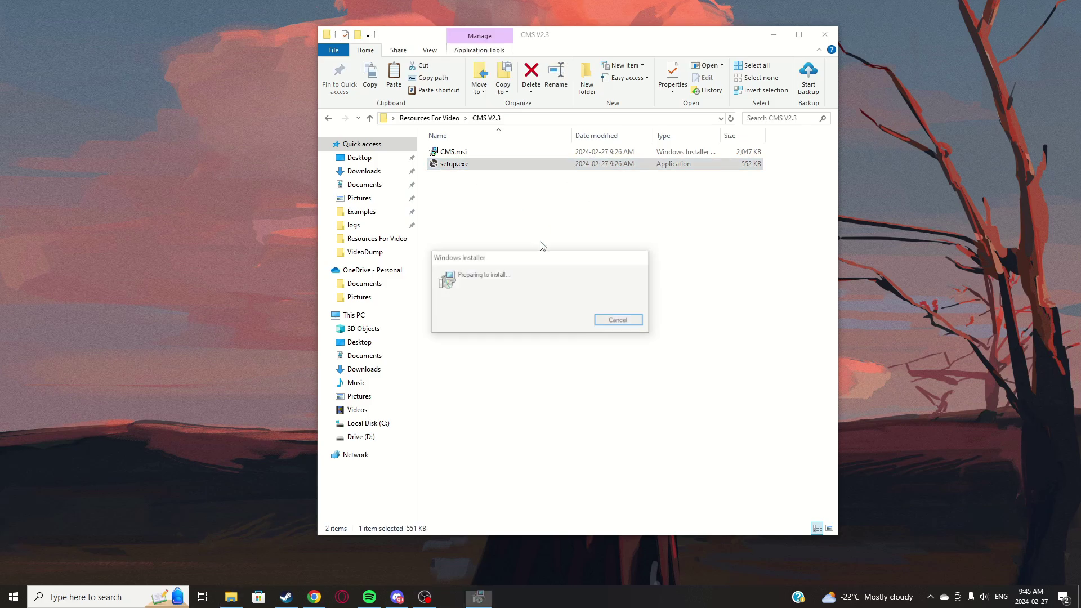
left_click(590, 395)
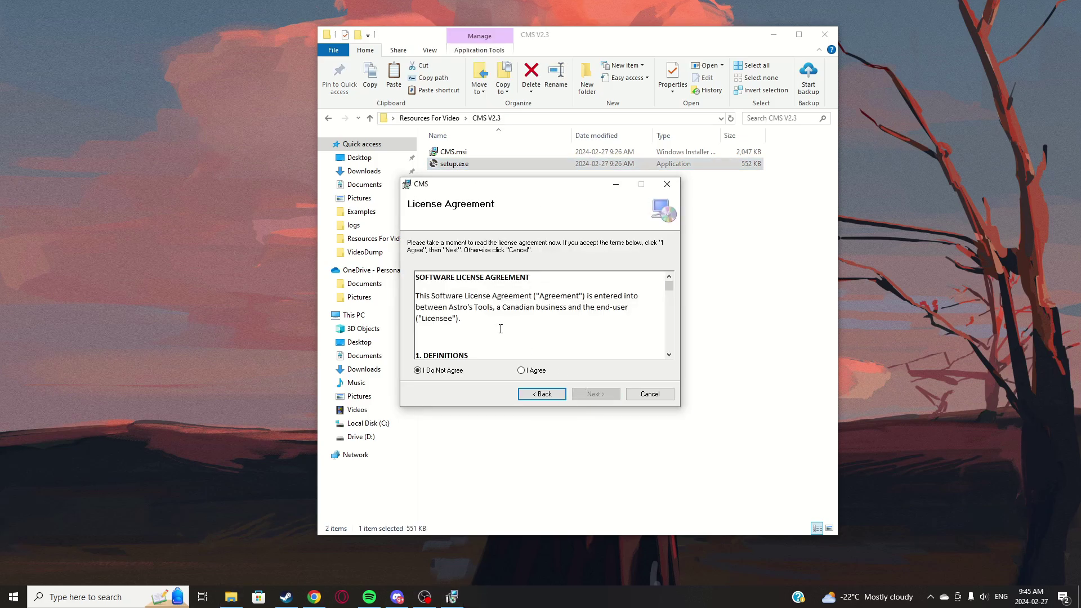
scroll(502, 333, "down", 20)
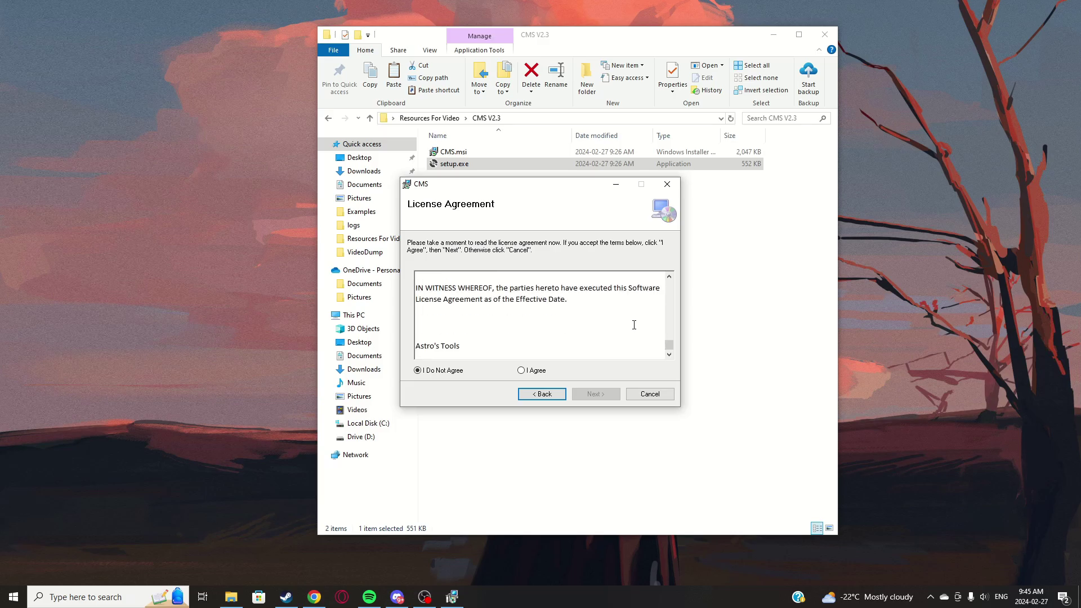
scroll(554, 335, "up", 20)
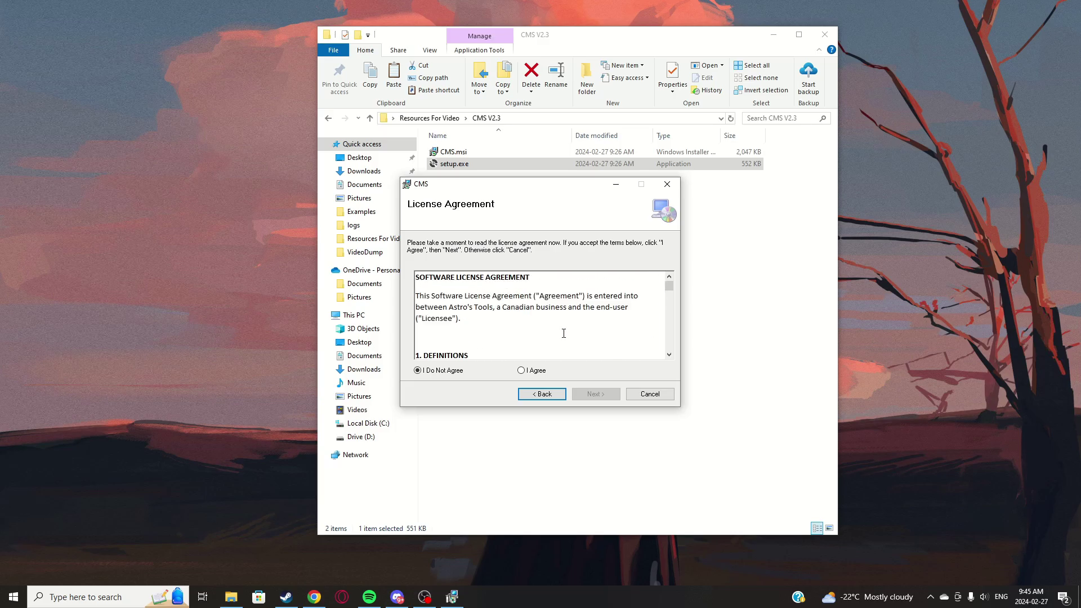
mouse_move(481, 321)
left_mouse_down()
mouse_move(417, 297)
mouse_move(415, 278)
mouse_move(485, 331)
left_mouse_up()
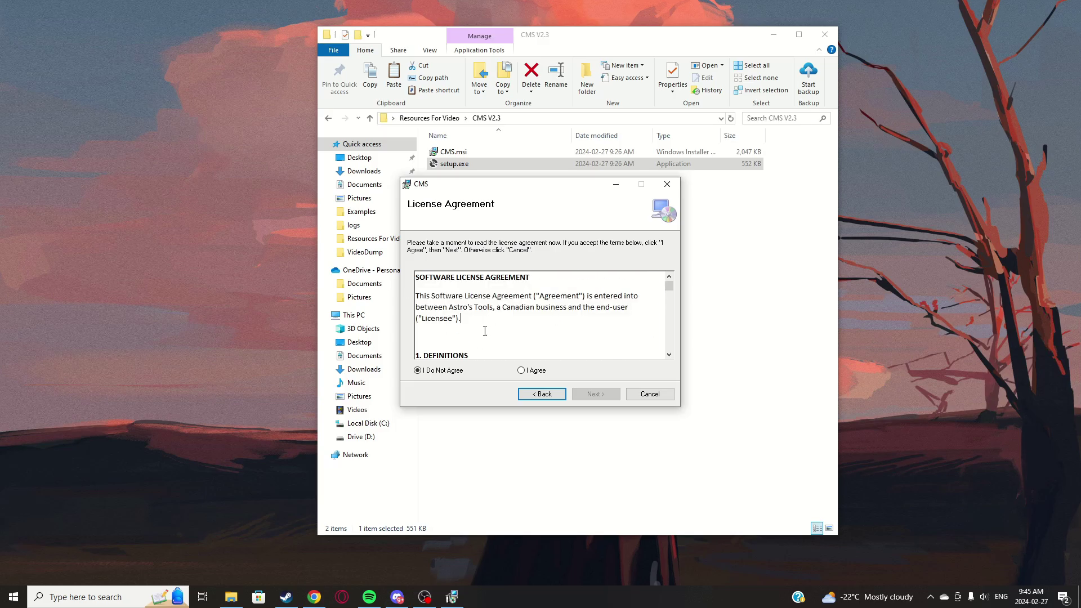
Step: Accept the licence and install CMS to C:\Program Files (x86)\Astro's Tools\CMS
left_click(532, 374)
left_click(595, 394)
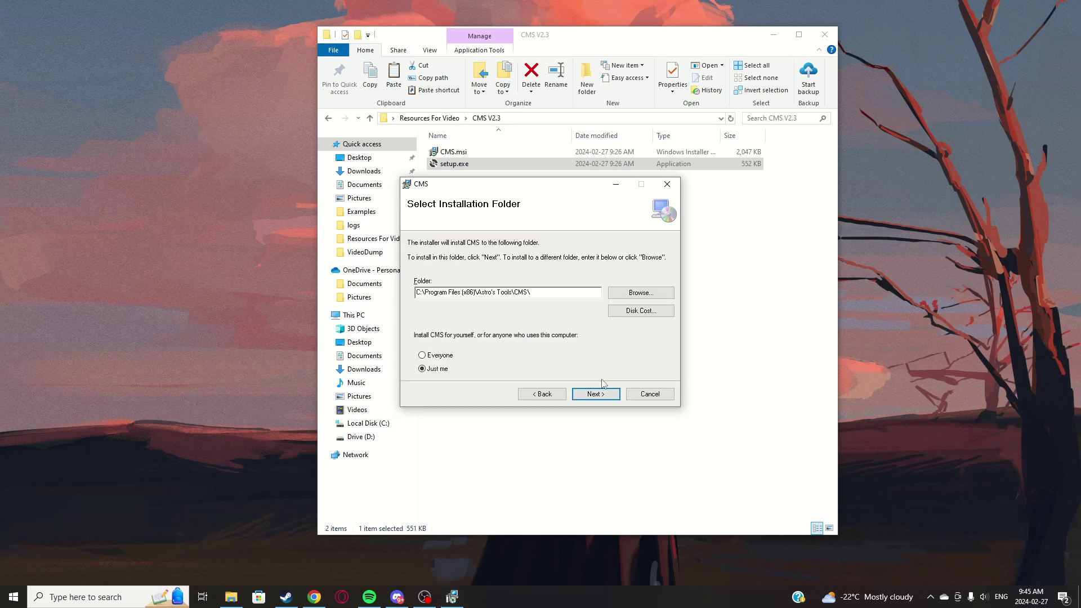
left_click(600, 398)
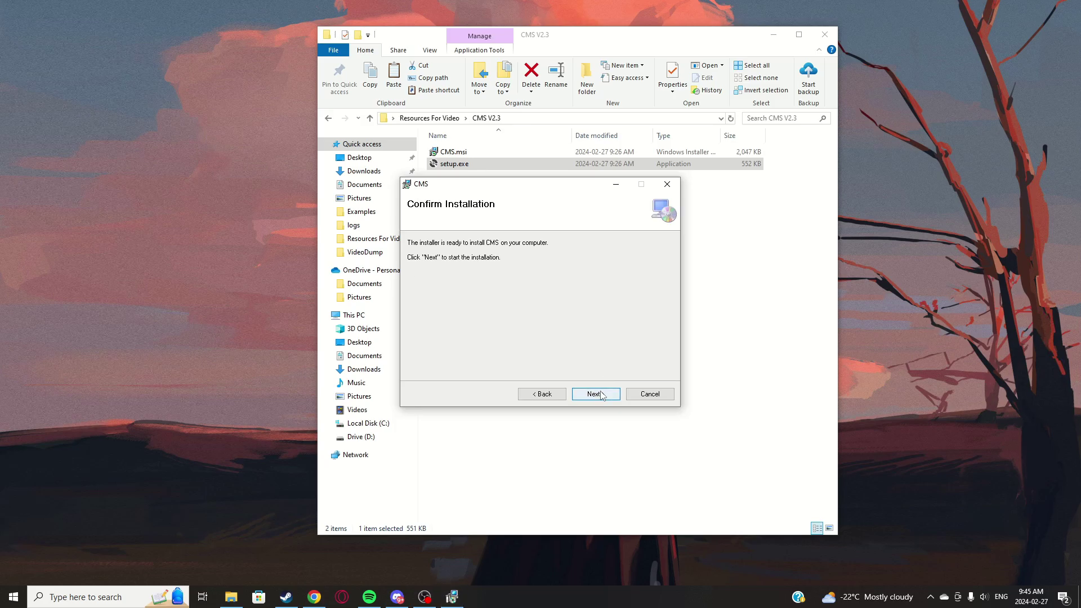
left_click(595, 394)
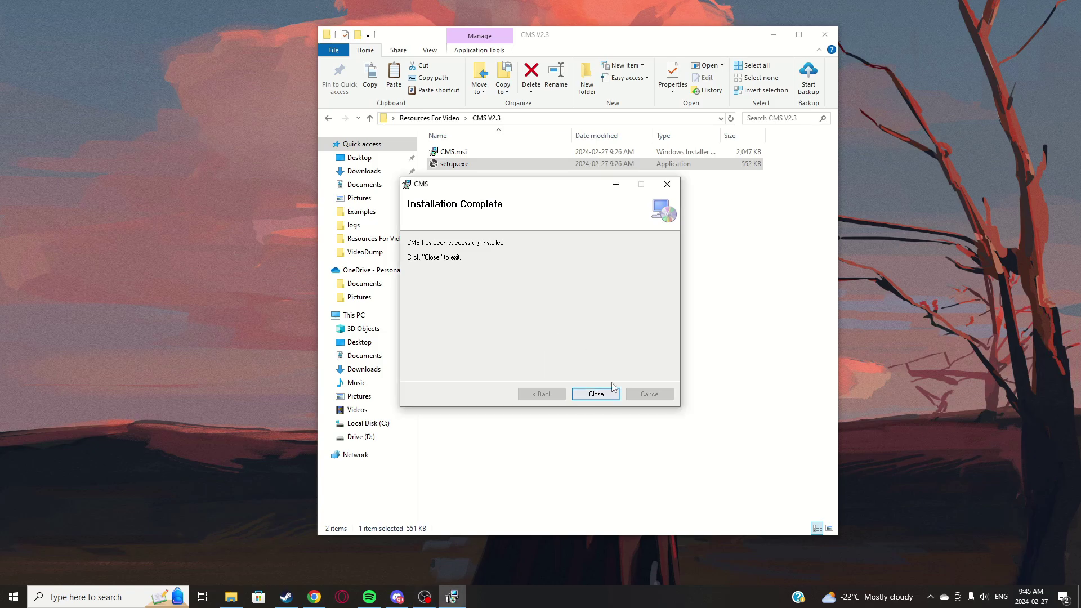
left_click(596, 394)
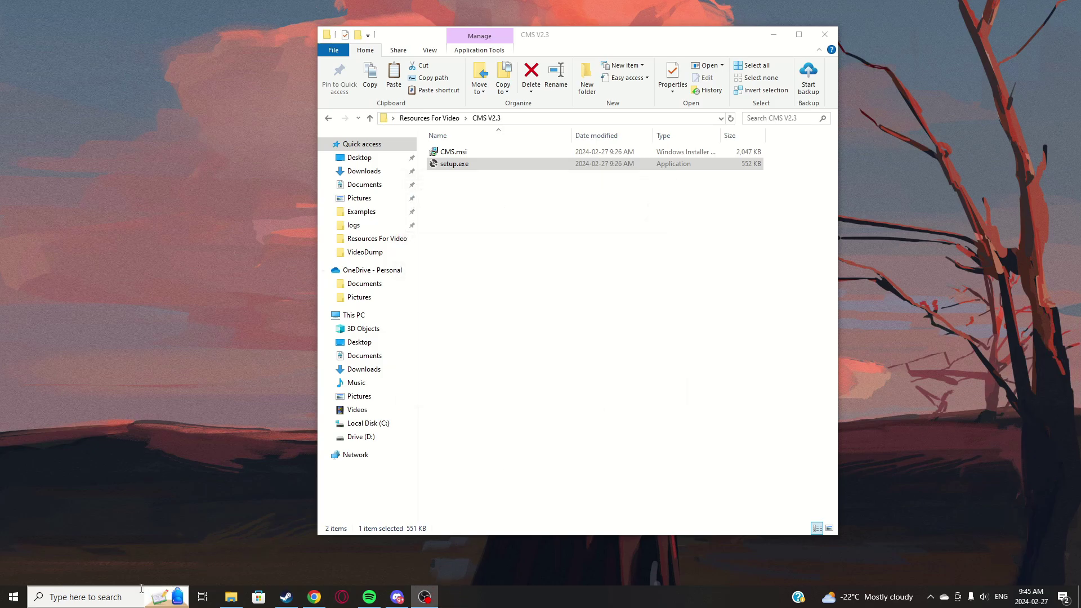
left_click(178, 594)
Step: Search Windows for 'CMS' to locate the newly installed tool
key("Escape")
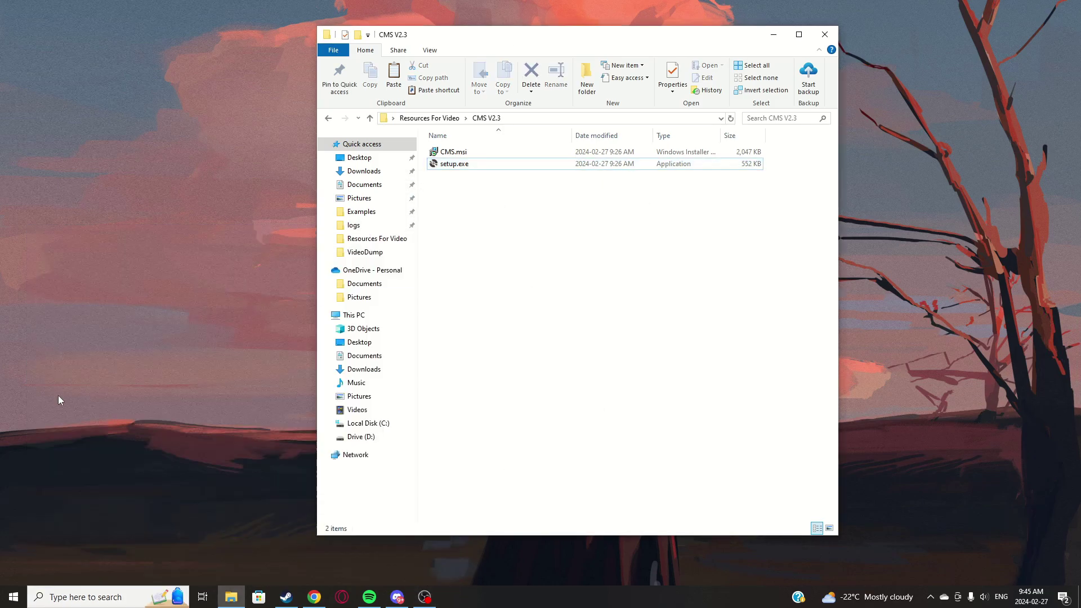
left_click(123, 603)
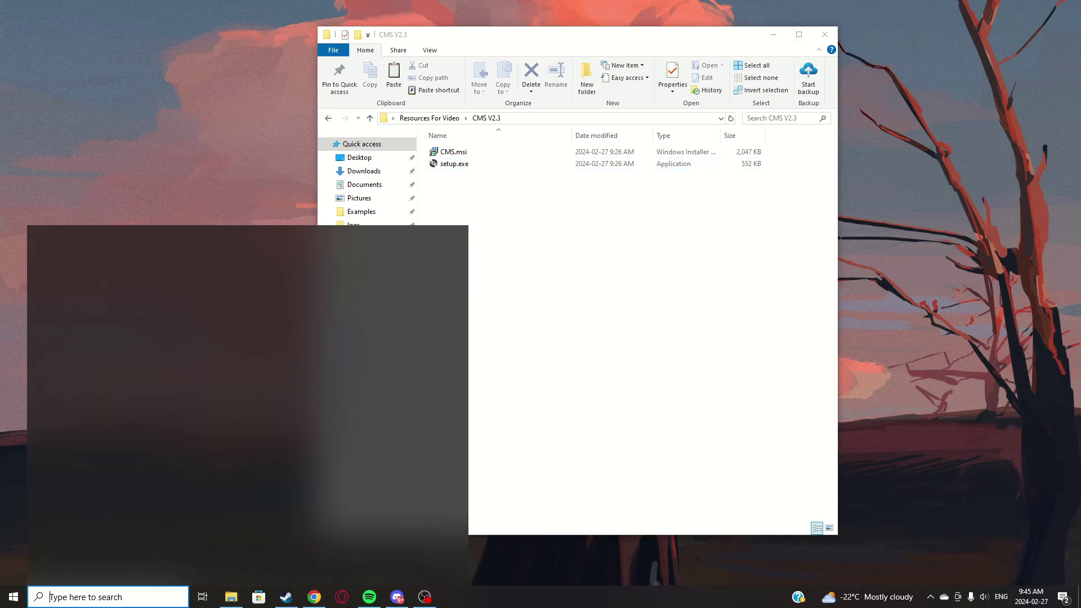
type("CMS")
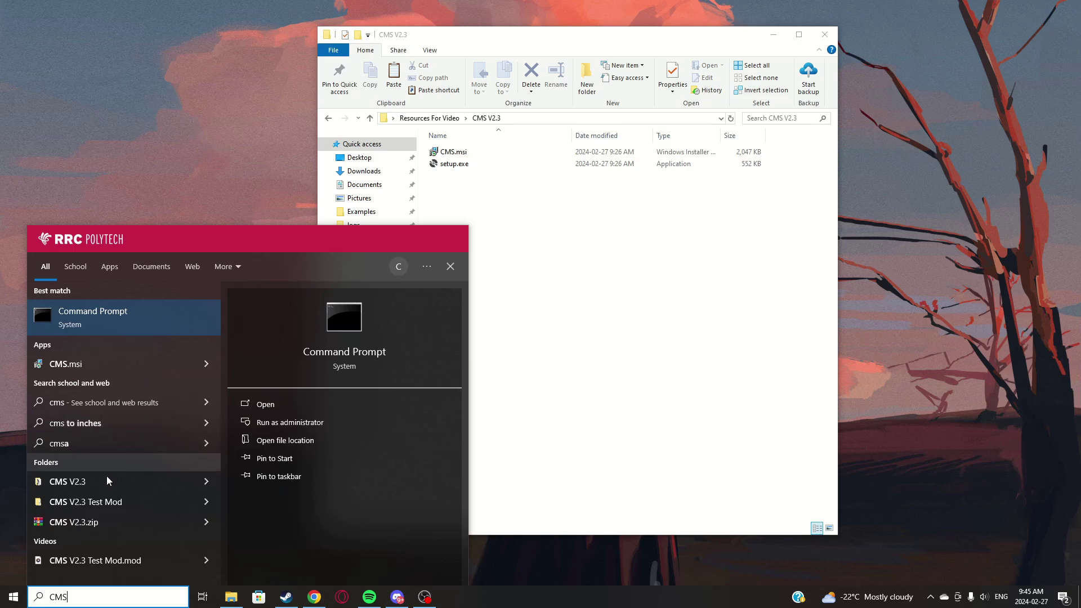
left_click(597, 332)
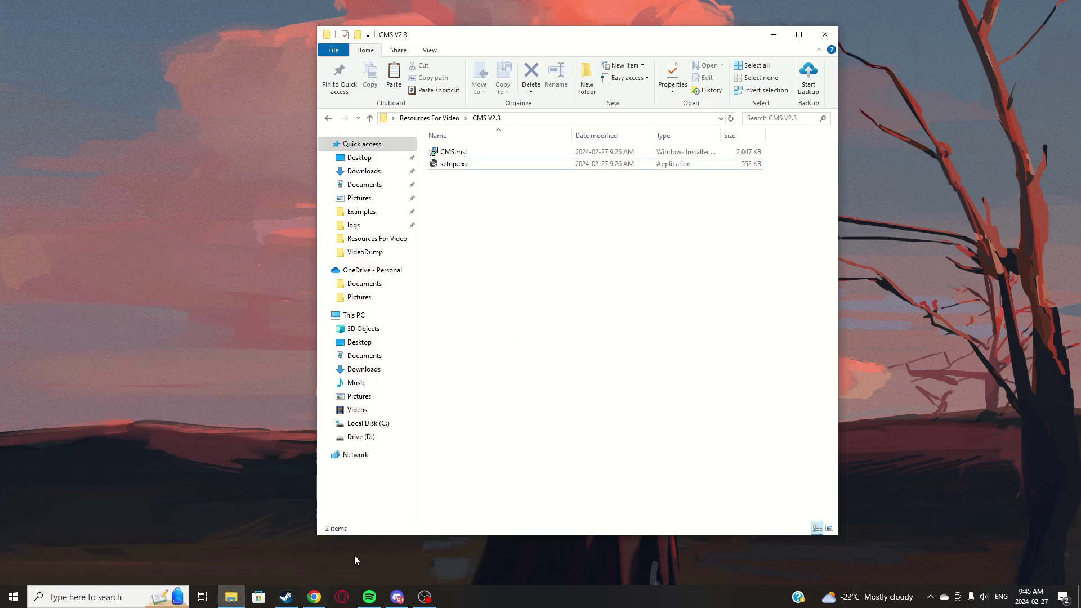
right_click(231, 601)
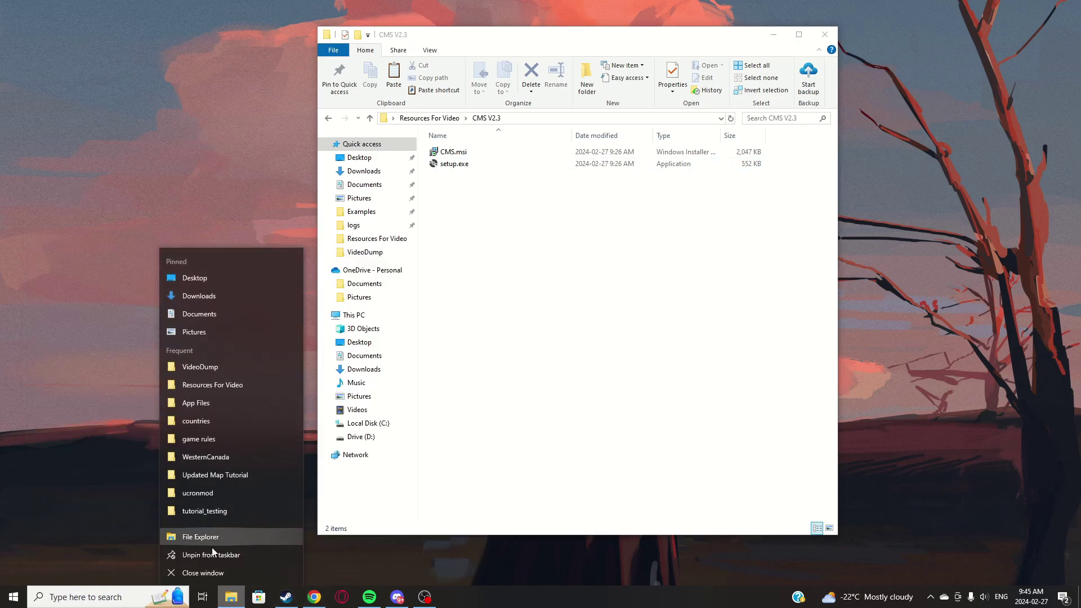
left_click(113, 596)
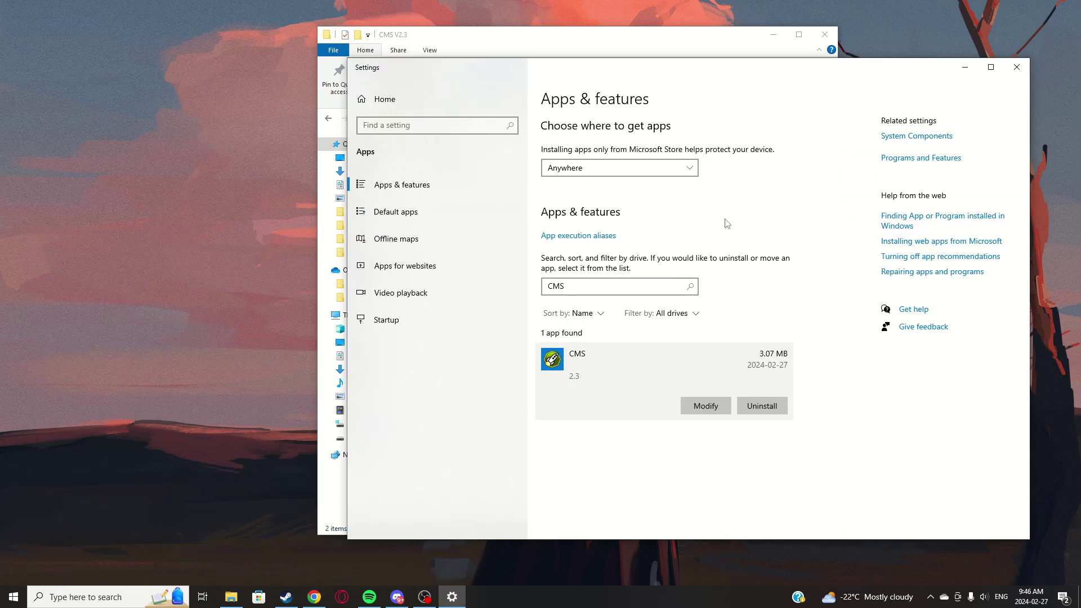
left_click(1016, 67)
right_click(262, 314)
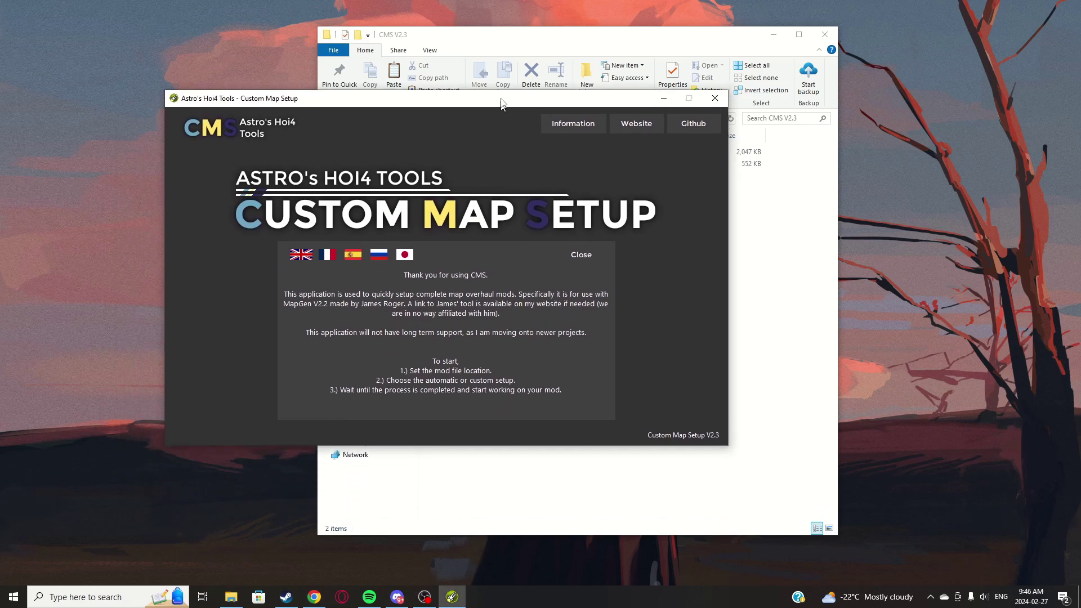
left_click(584, 242)
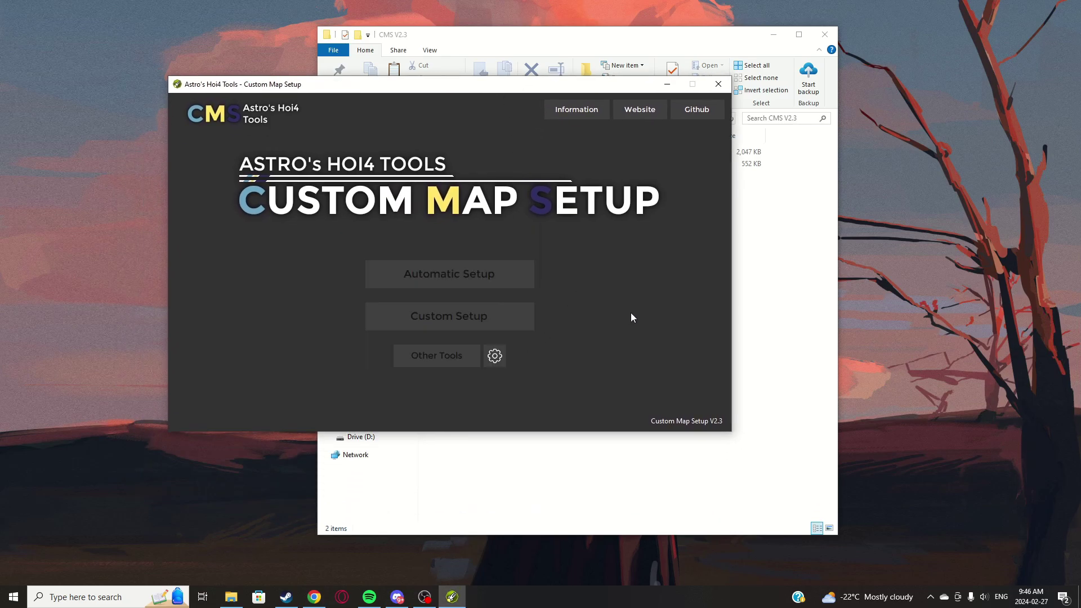
left_click_drag(492, 90, 370, 105)
left_click(603, 99)
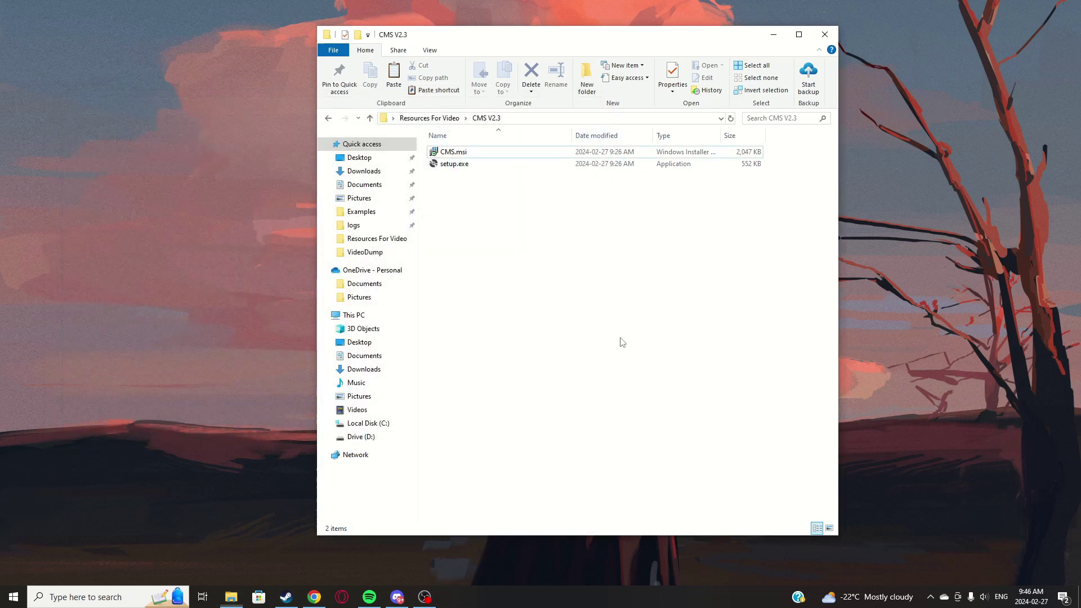
Step: Go up to Resources For Video, then open the Desktop's Map Gen folder in another Explorer window
left_click(439, 119)
left_click(634, 304)
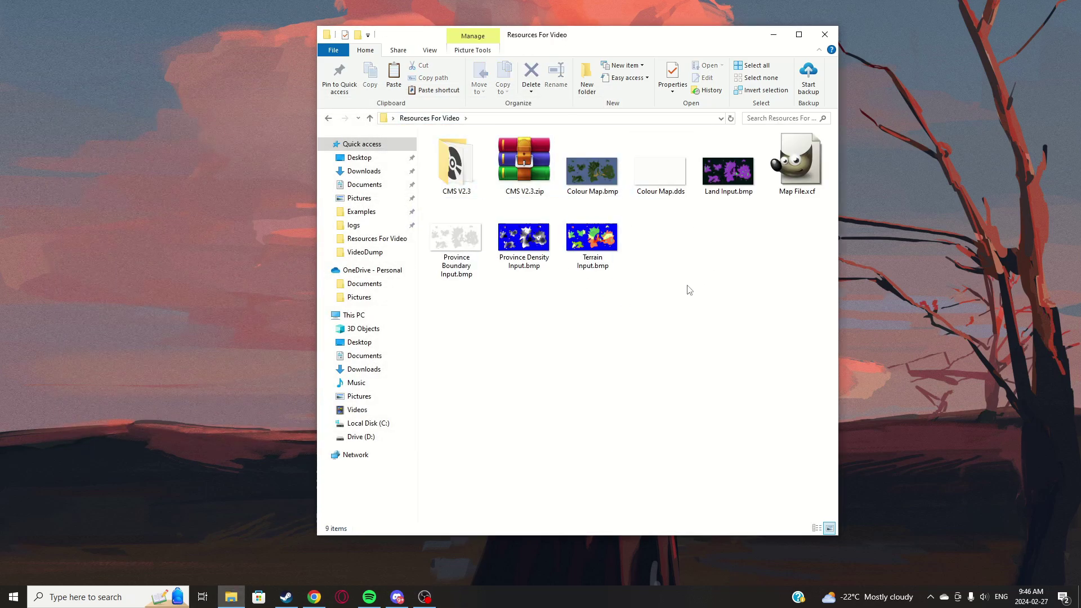
right_click(230, 595)
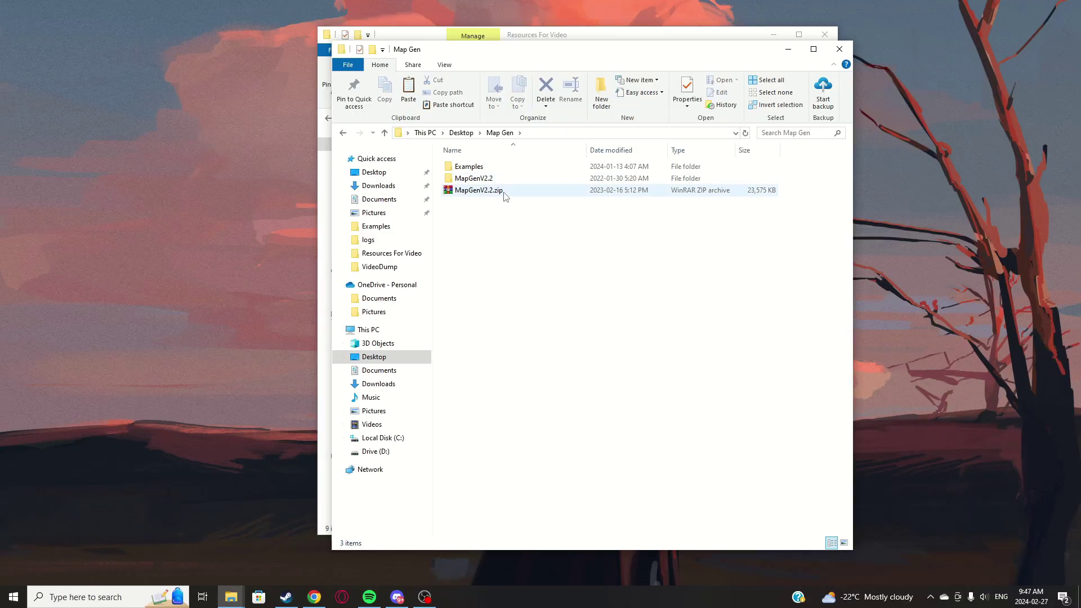
left_click(507, 192)
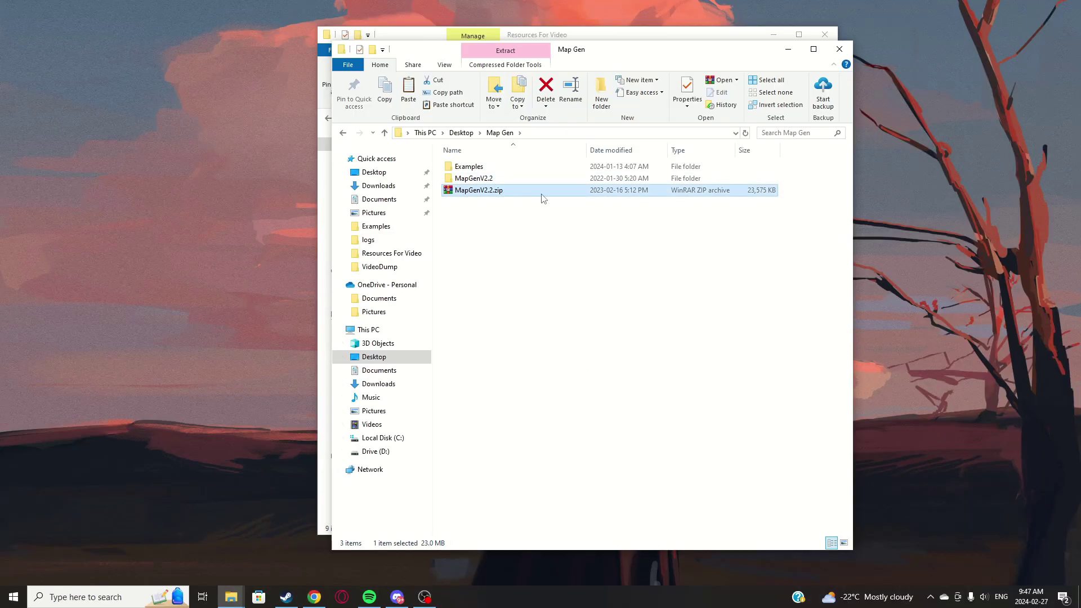
Step: Open the MapGenV2.2 folder, run MapGenV2.2.exe, and reposition the MapGen window
right_click(524, 194)
left_click(483, 179)
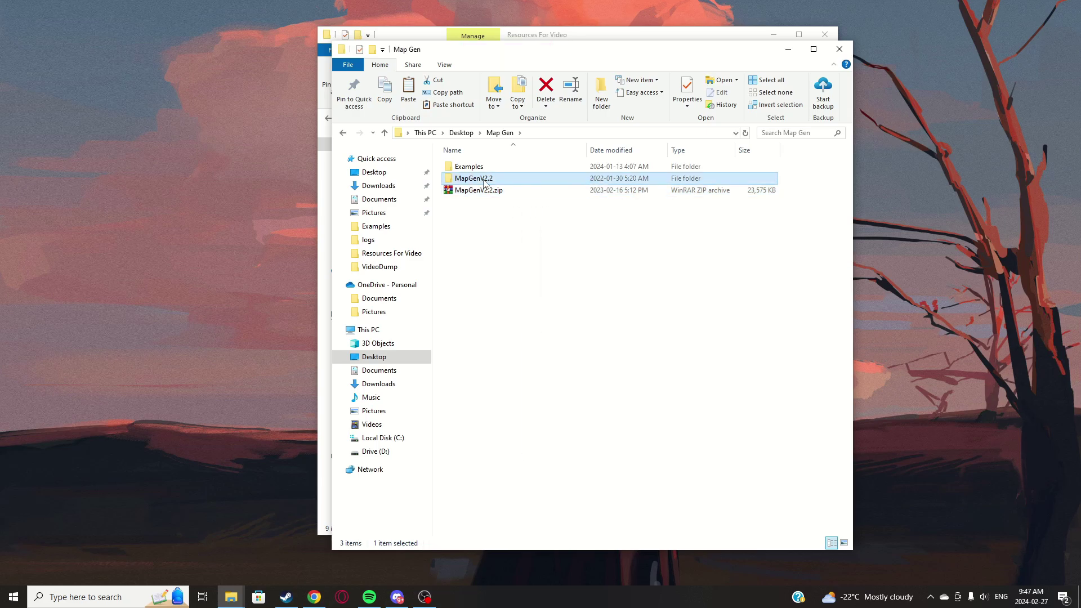
double_click(483, 179)
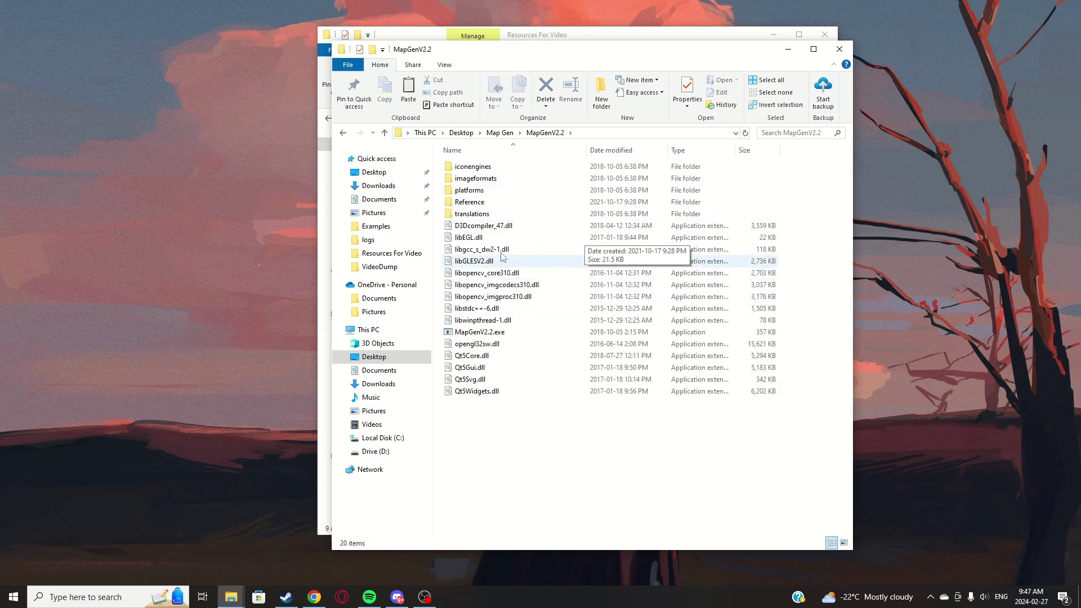
double_click(499, 334)
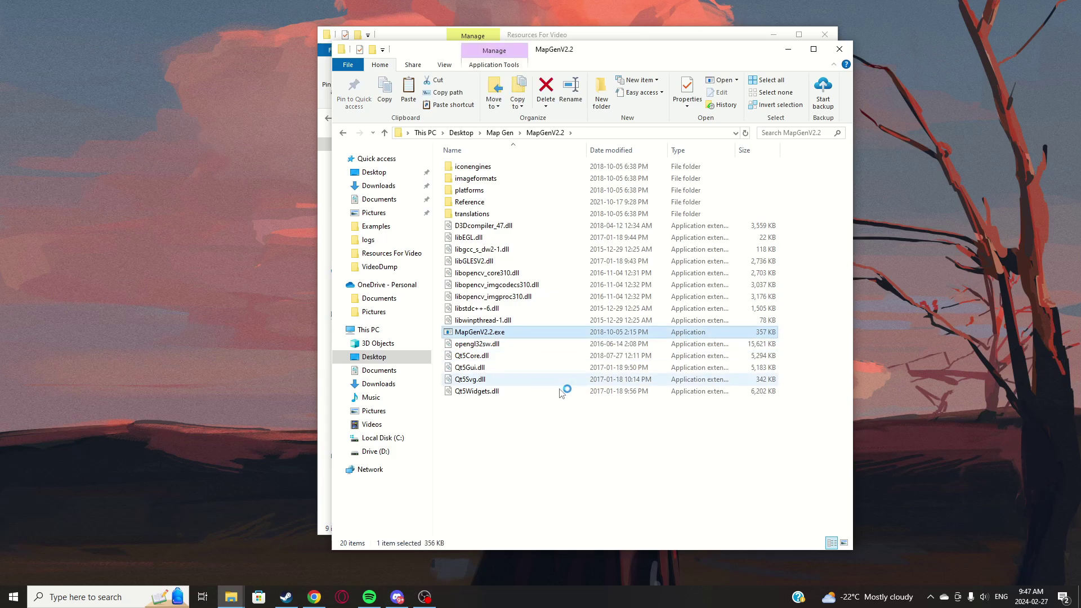
left_click(789, 50)
left_click_drag(582, 97, 557, 79)
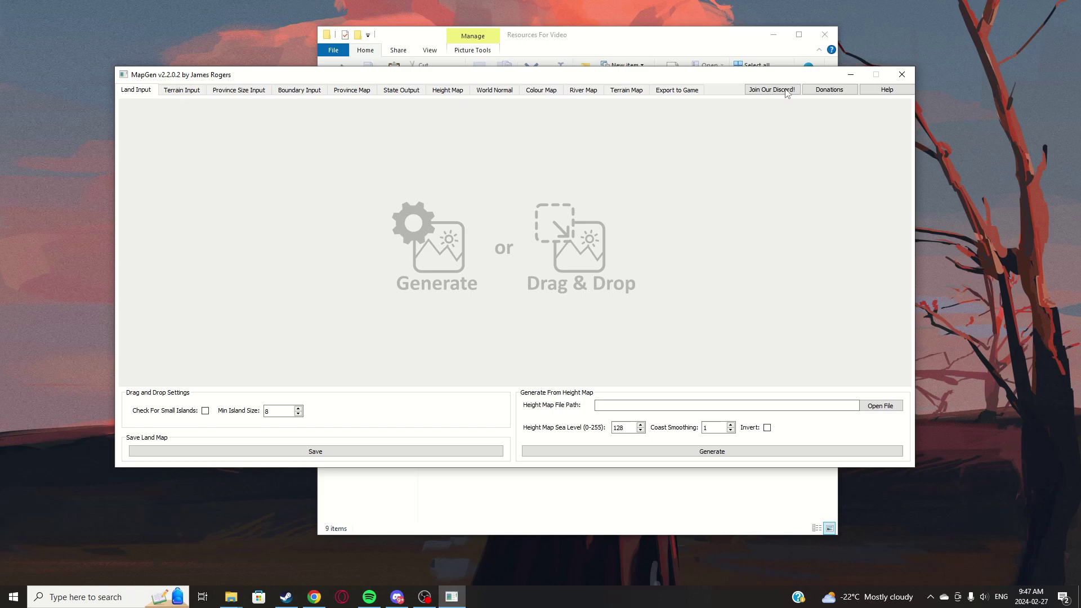
Step: Move the MapGen window down and briefly view its Land Input help
left_click_drag(774, 70, 856, 218)
left_click_drag(819, 214, 826, 218)
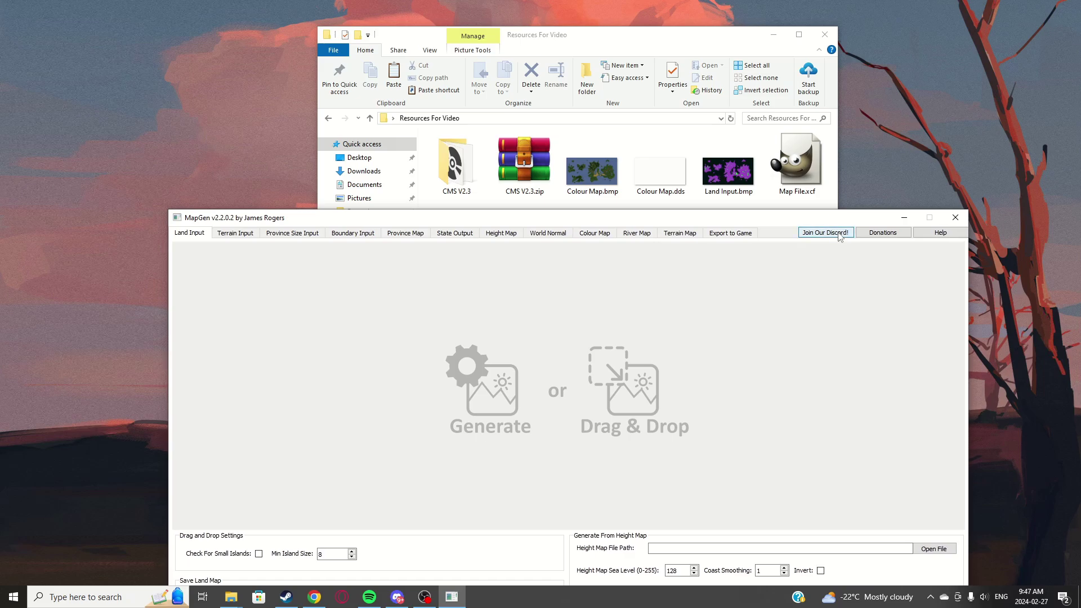
left_click(941, 233)
left_click_drag(456, 248, 508, 166)
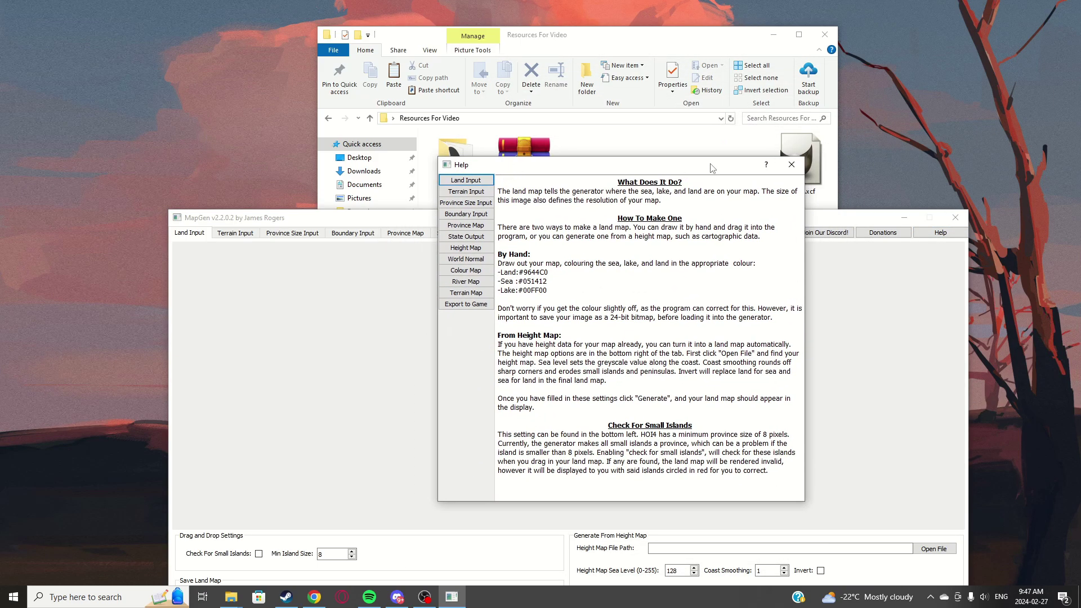
left_click(792, 167)
Step: Read help for Terrain Input, Province Size Input, Boundary Input, Province Map and State Output
left_click(940, 232)
left_click_drag(458, 251, 517, 252)
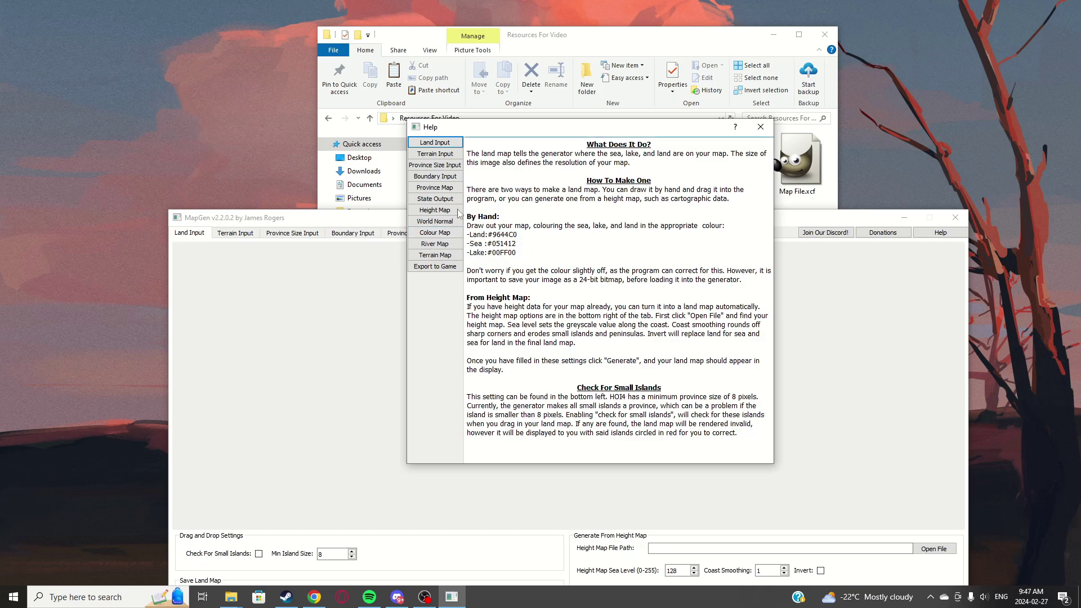
left_click(441, 158)
left_click(441, 165)
left_click(442, 177)
left_click(442, 188)
left_click(442, 199)
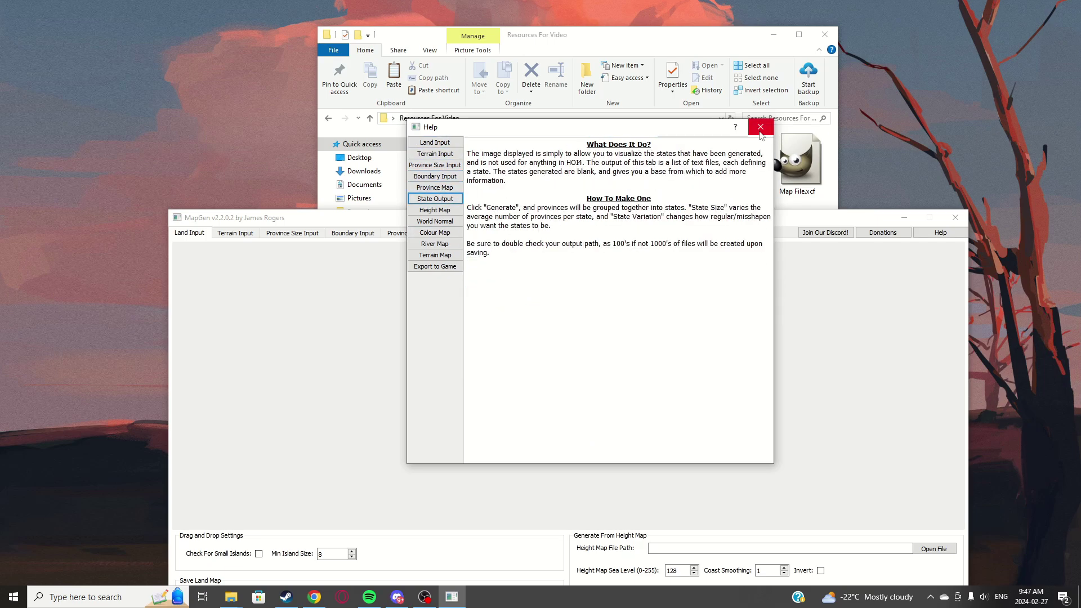
left_click(760, 127)
left_click(702, 106)
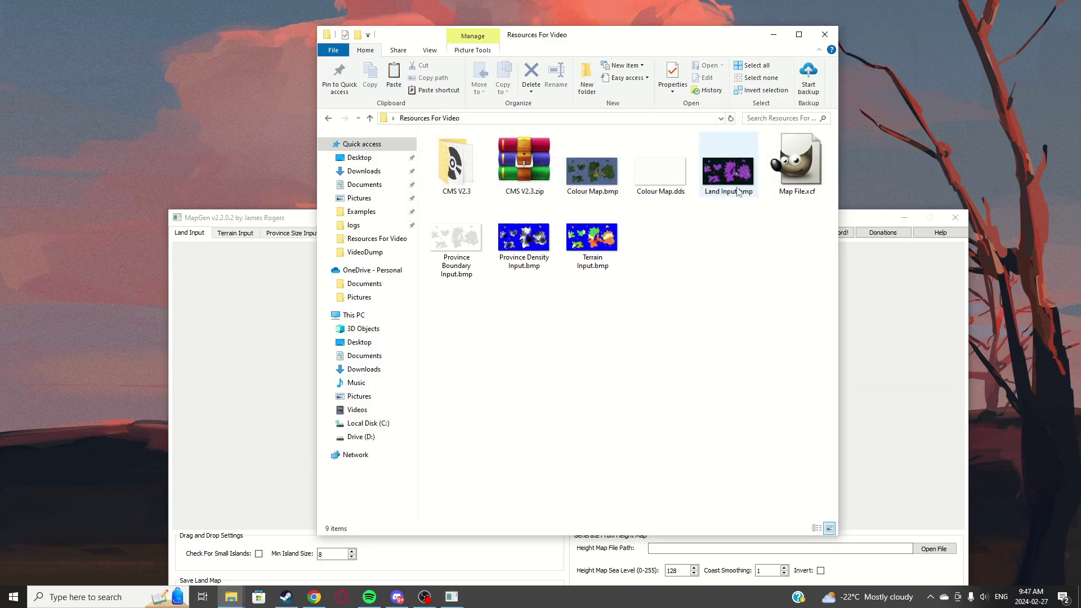
Step: Select the input bitmaps in Resources For Video and preview Province Boundary Input.bmp
left_click(733, 178)
left_click(585, 242)
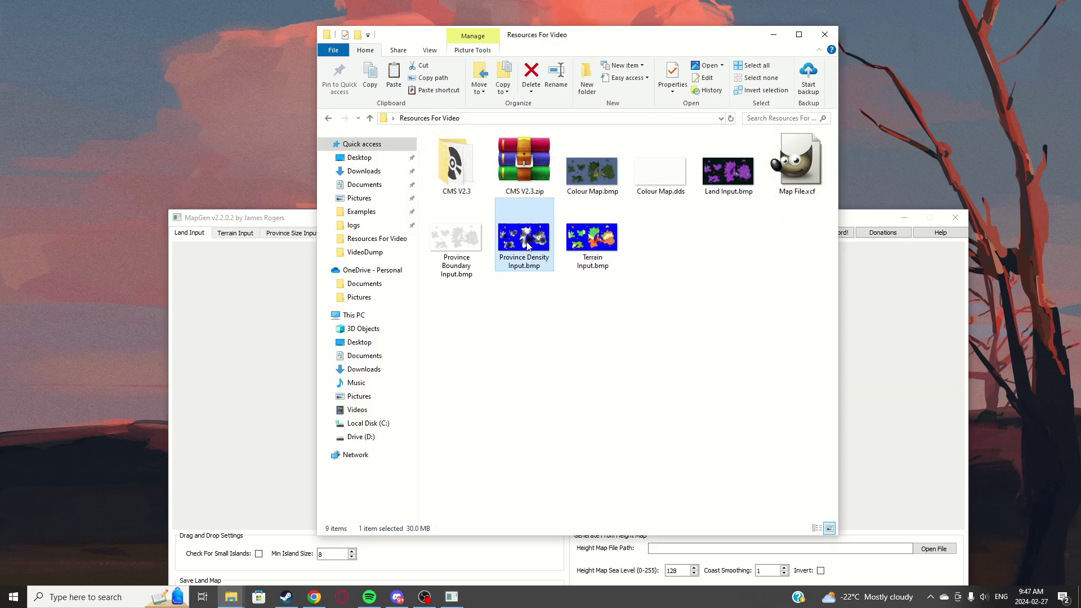
left_click(722, 168)
left_click(588, 241)
left_click(728, 172)
left_click(477, 246)
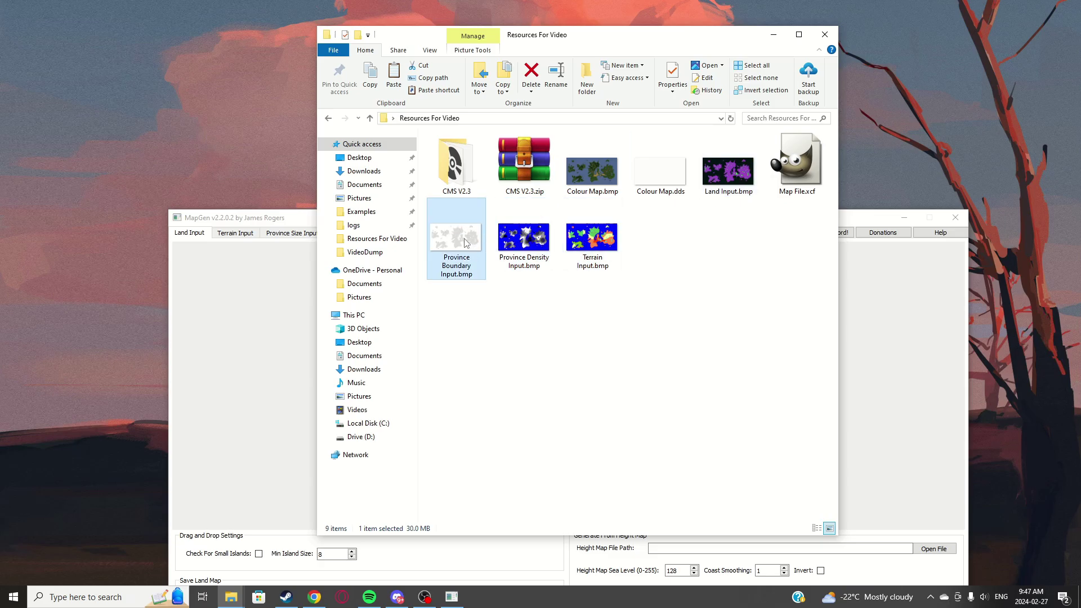
double_click(465, 243)
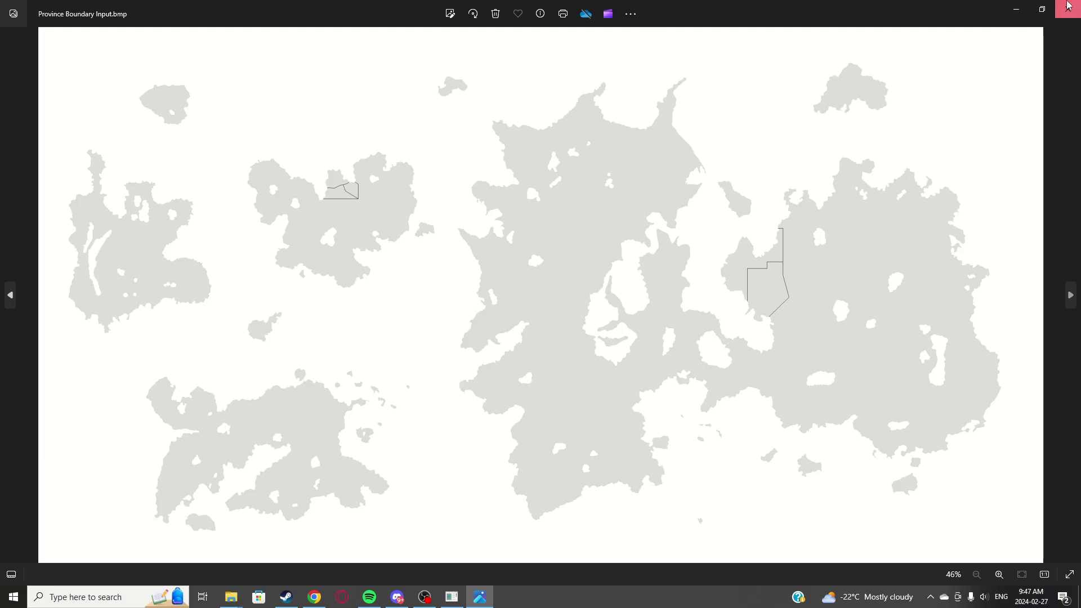
left_click(1066, 9)
Step: Preview Land Input.bmp, then bring the MapGenV2.2 folder window back to the front
left_click(675, 289)
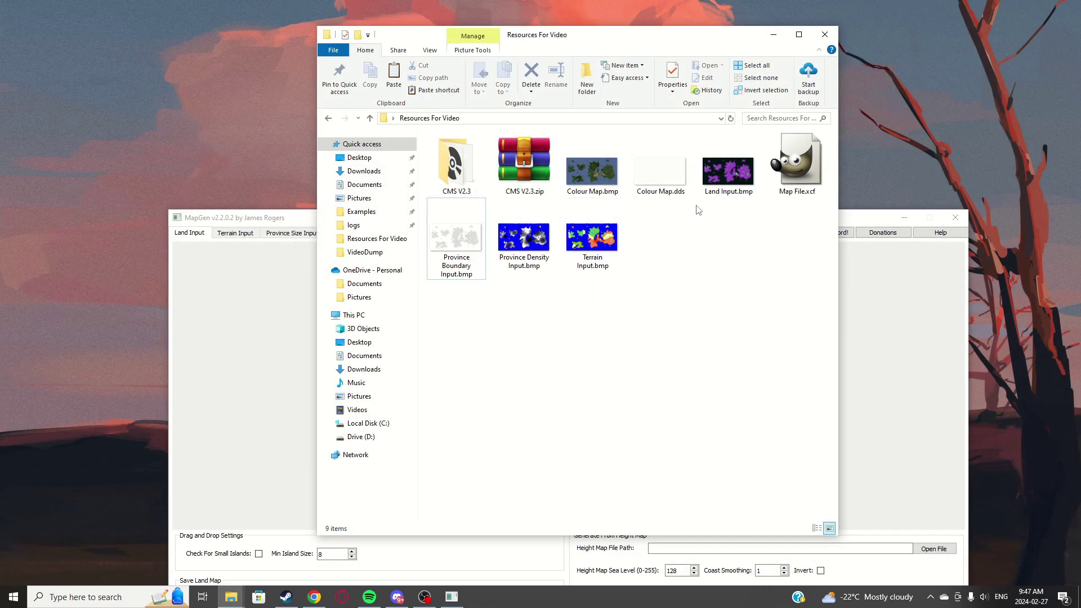
left_click(728, 172)
left_click(743, 253)
double_click(728, 172)
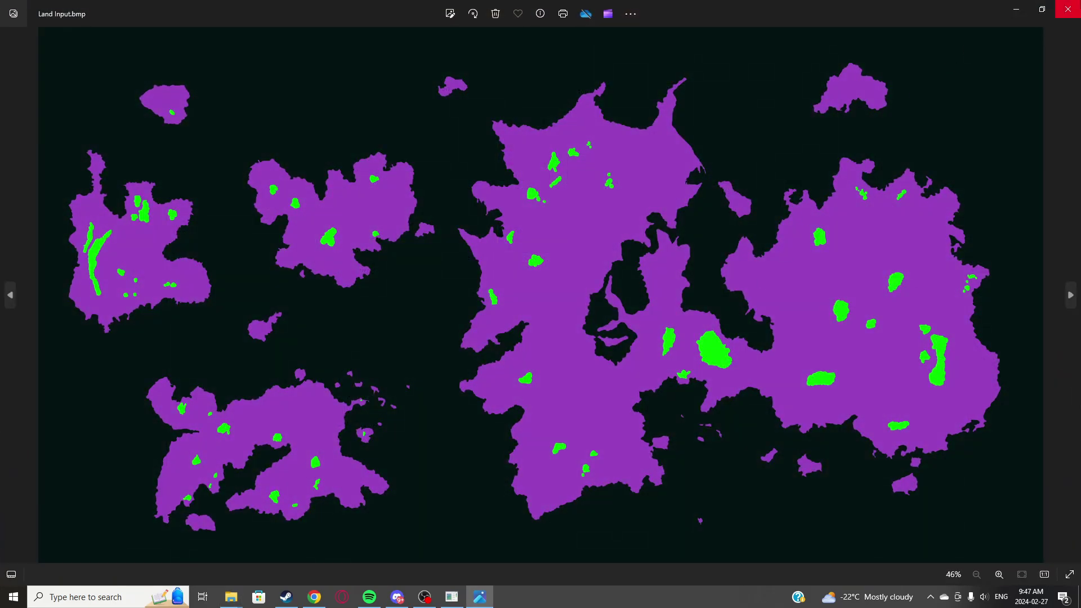
left_click(1062, 12)
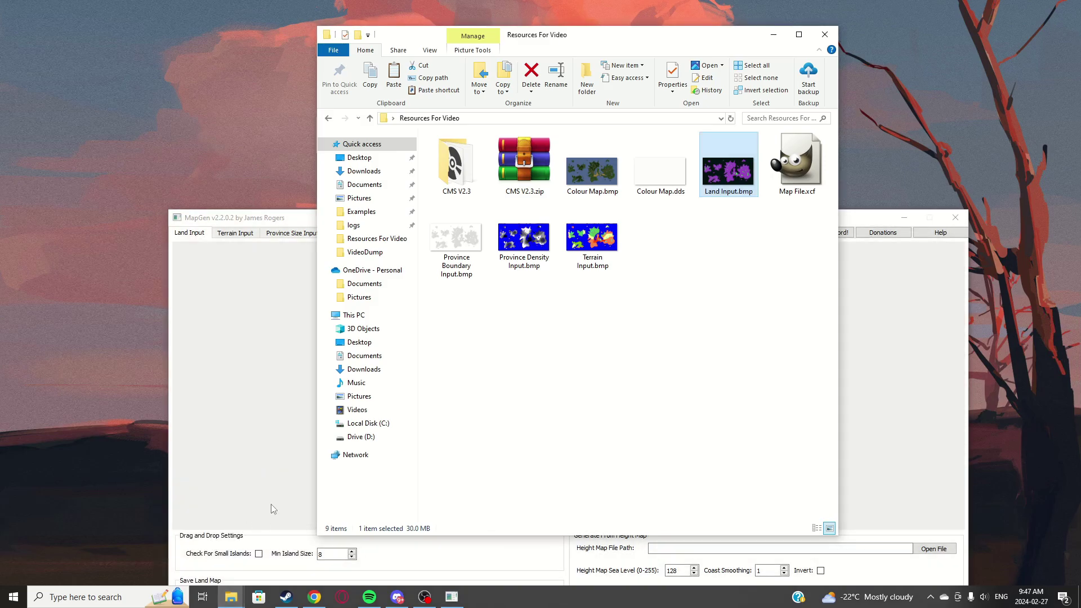
mouse_move(231, 596)
left_click(268, 555)
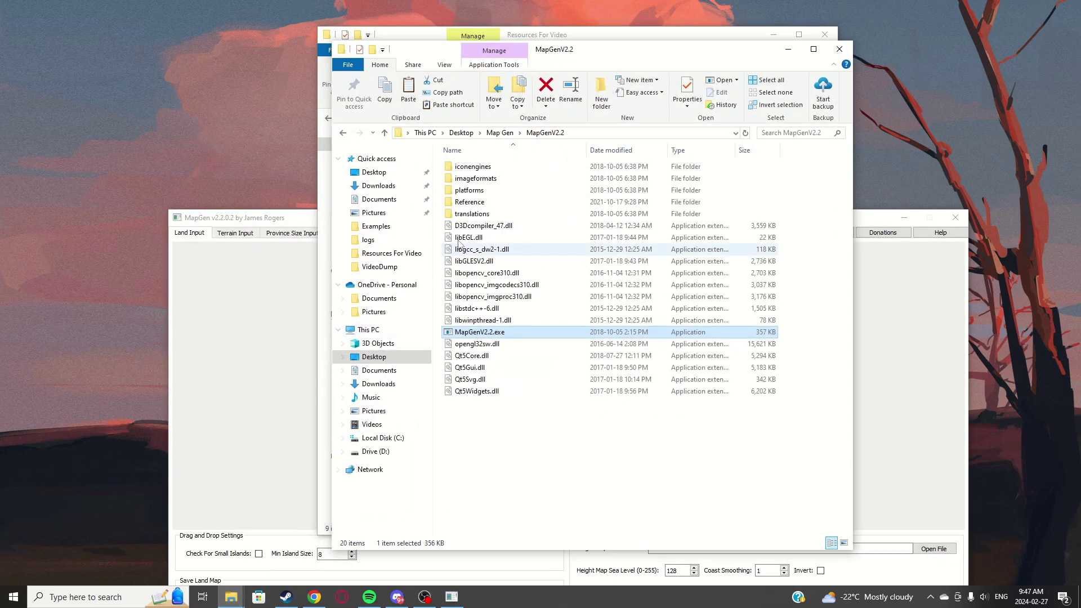
Step: Go up to the Map Gen folder, check the MapGenV2.2.zip archive, and enter the Examples folder
left_click(492, 134)
double_click(481, 190)
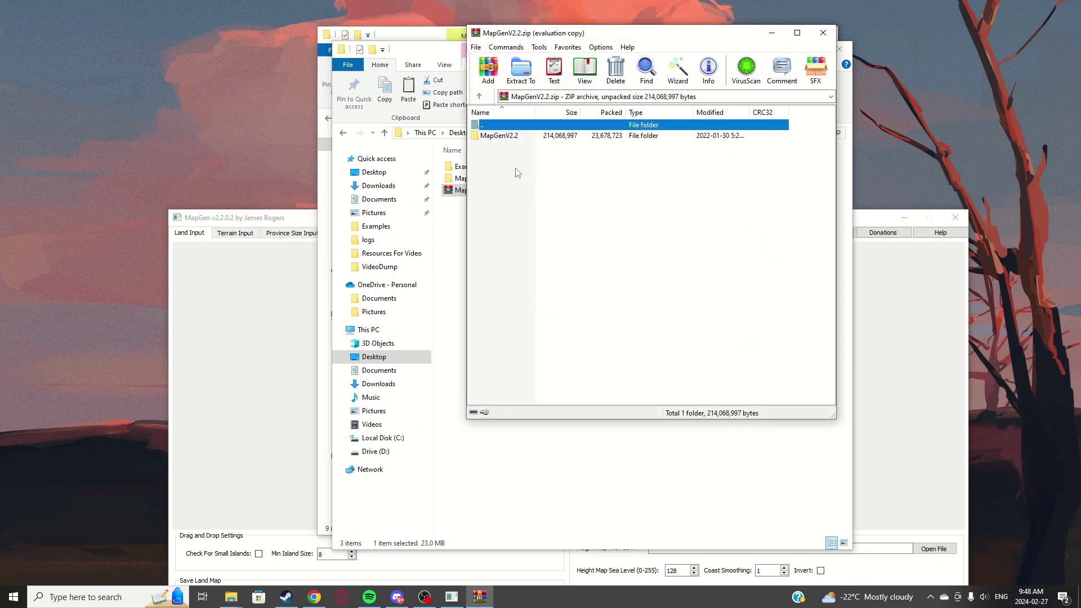
left_click(823, 32)
double_click(468, 166)
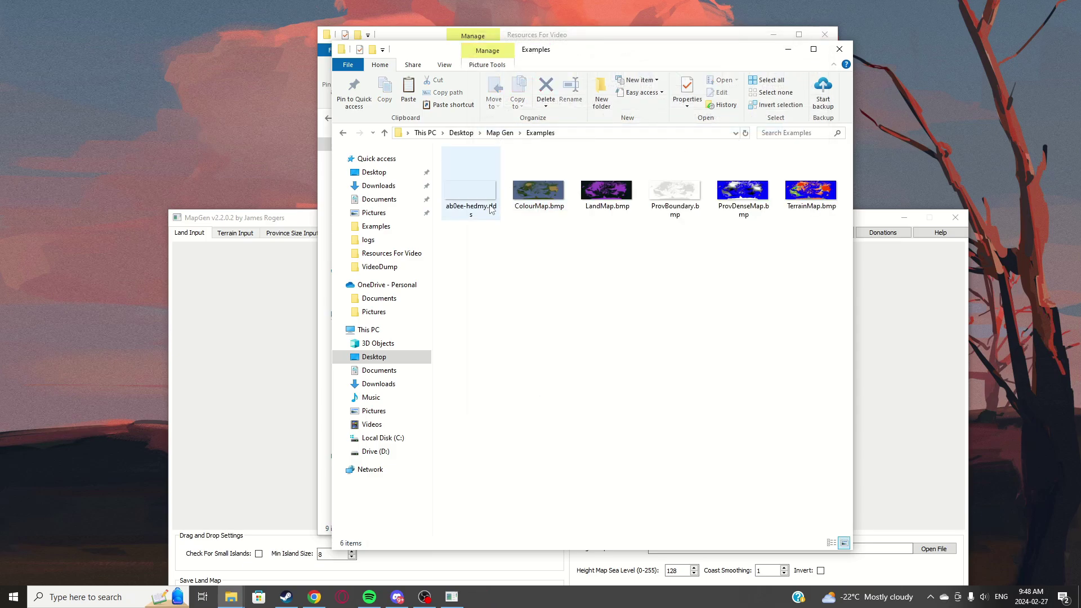
Step: Preview LandMap, ProvBoundary, ProvDenseMap and TerrainMap, then open LandMap.bmp's Properties
double_click(606, 195)
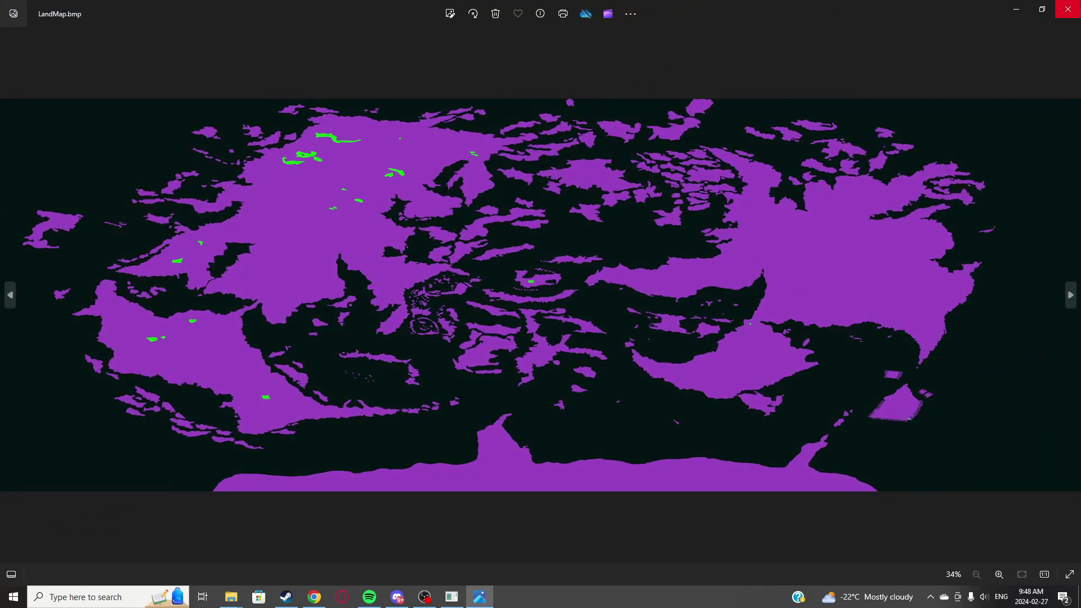
left_click(1068, 9)
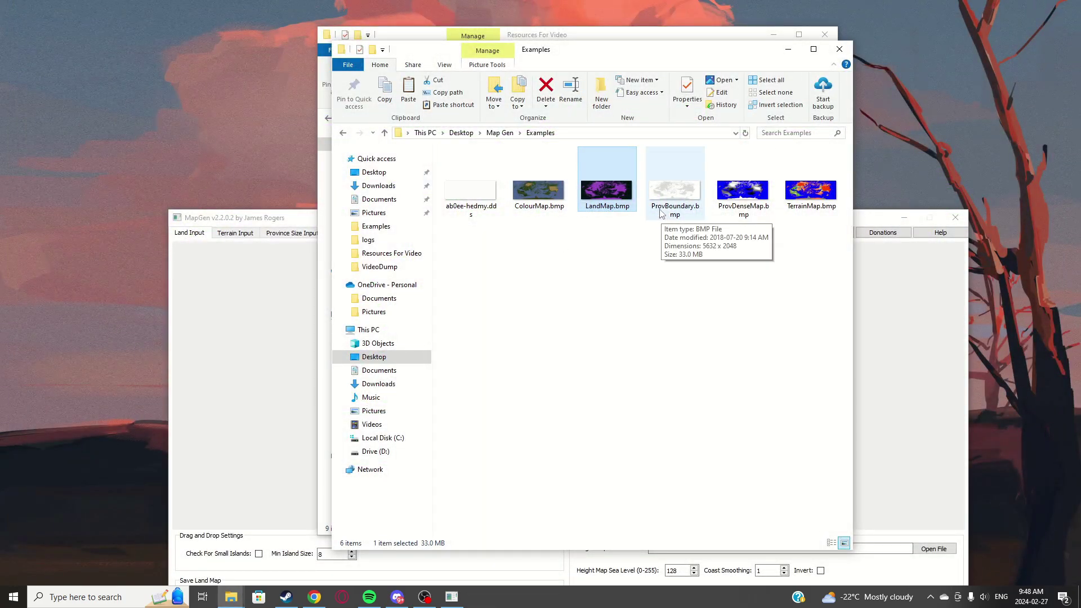
left_click(692, 195)
double_click(691, 195)
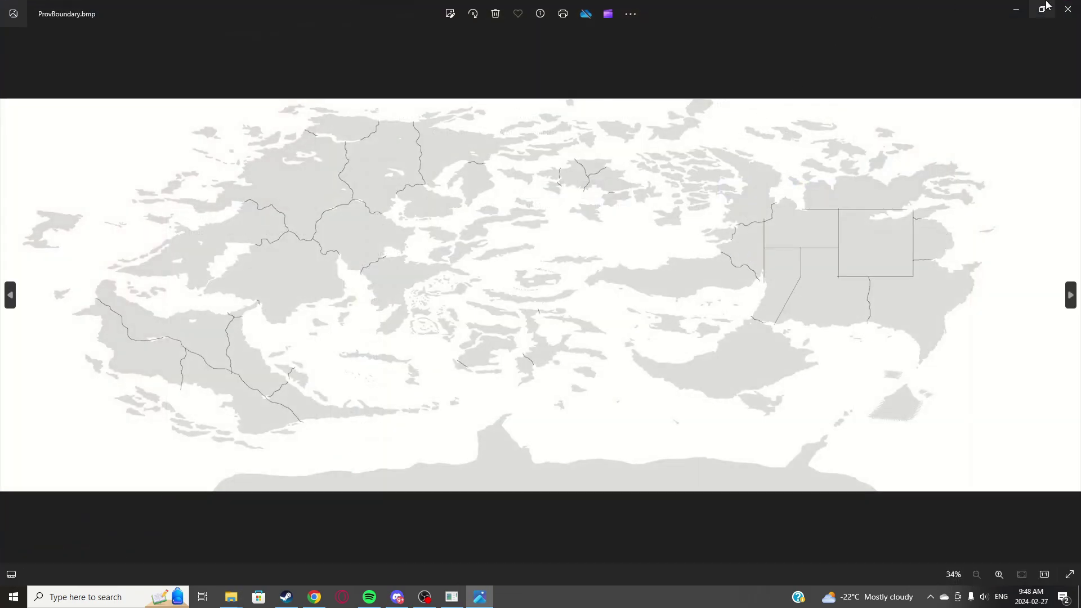
left_click(1068, 9)
left_click(742, 195)
double_click(742, 195)
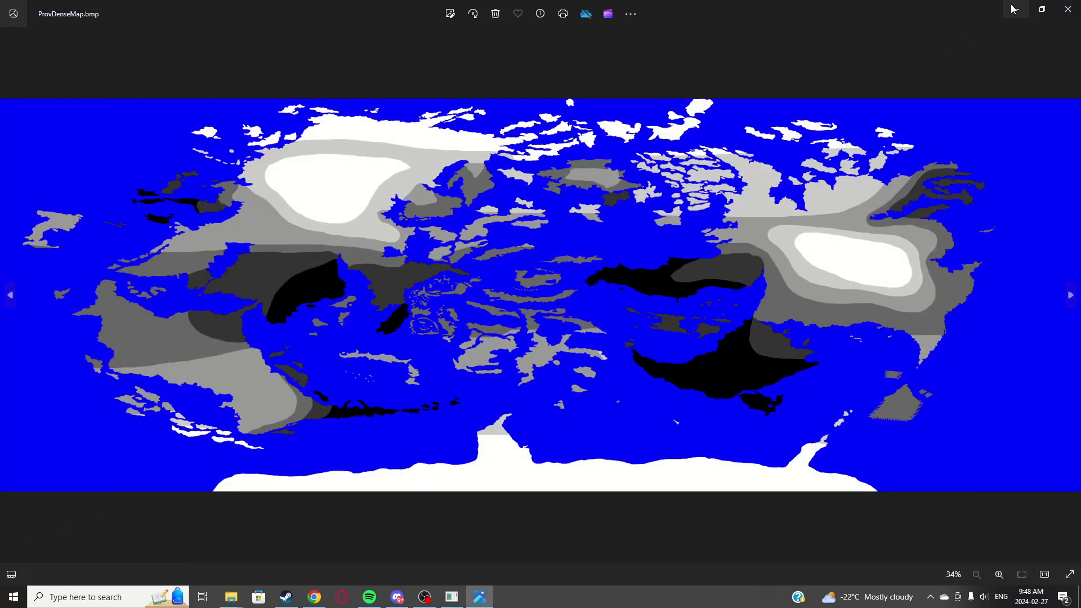
left_click(1068, 9)
left_click(811, 191)
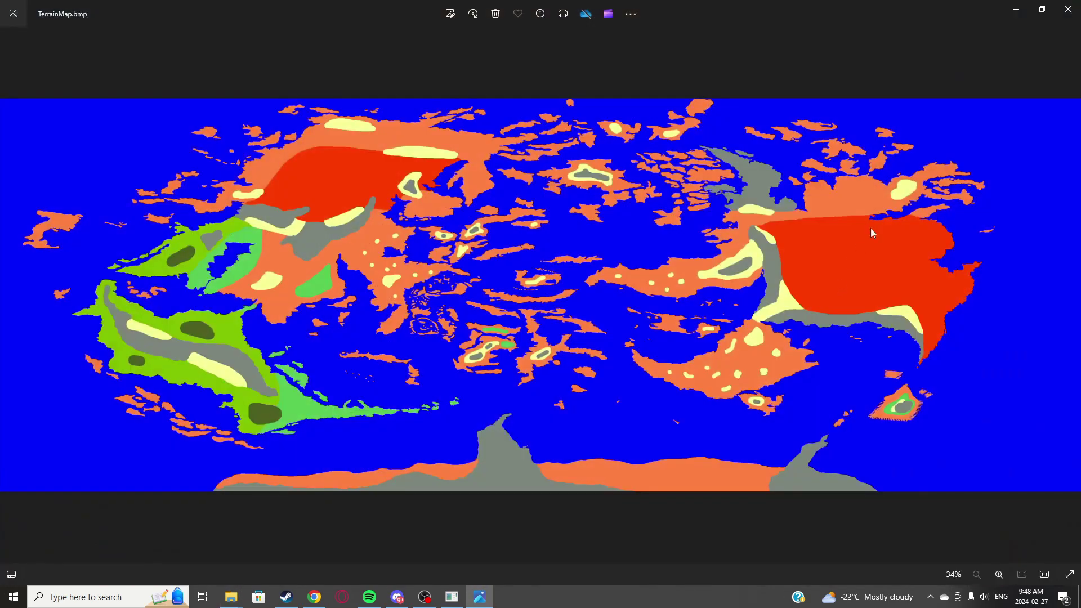
left_click(1068, 9)
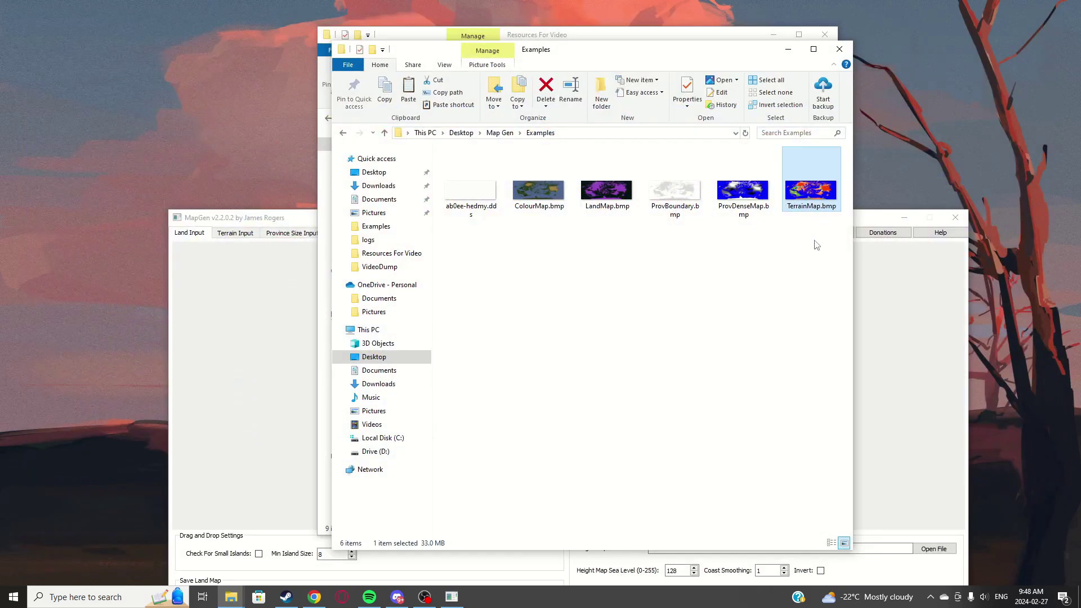
right_click(611, 197)
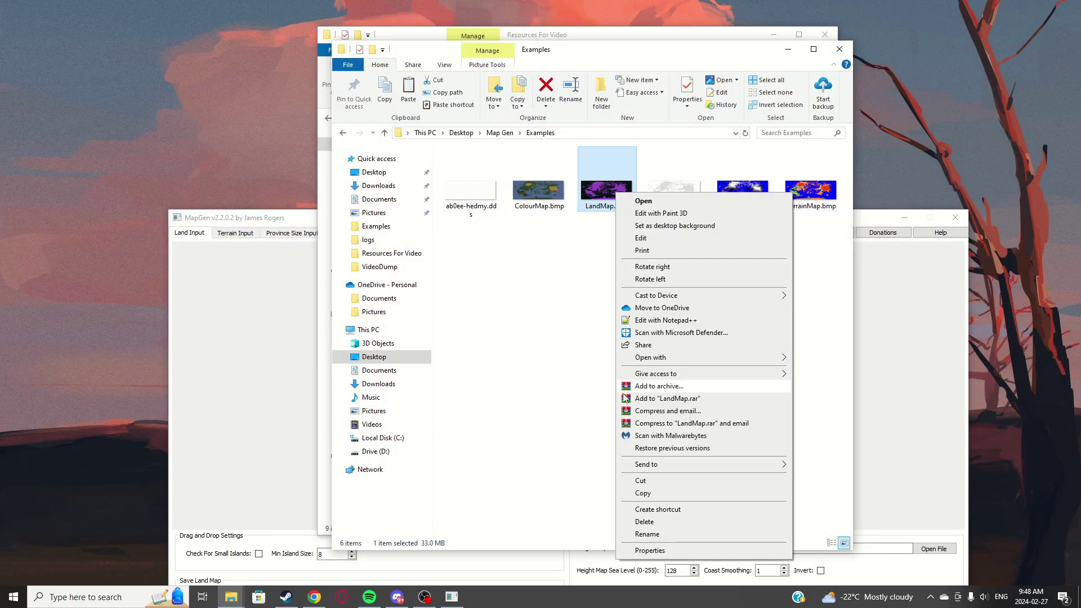
left_click(650, 550)
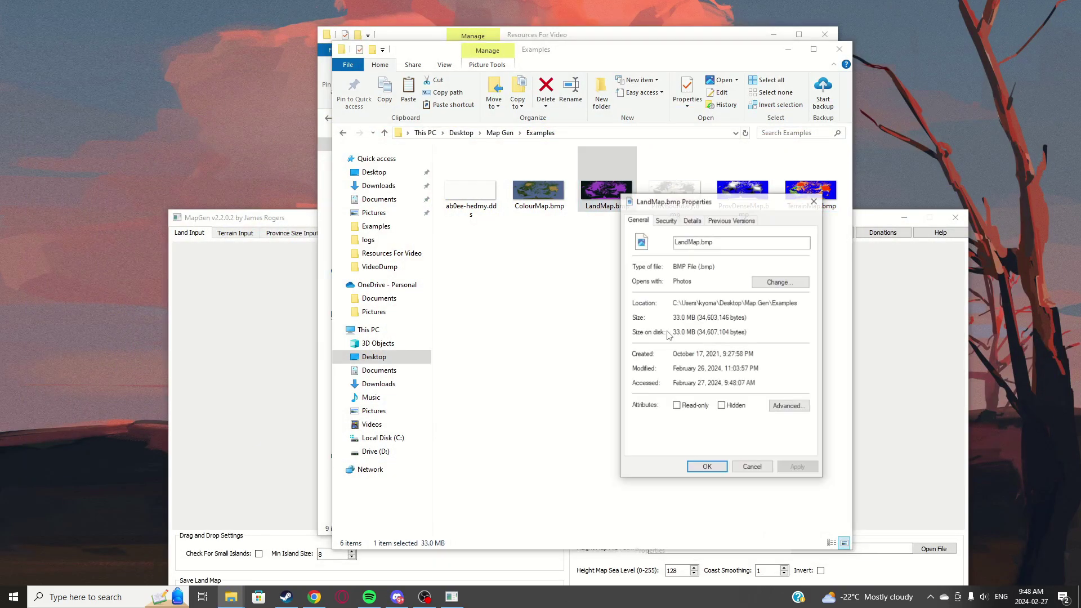
Step: Confirm on the Details tab that LandMap.bmp is 5632 x 2048, then close the Examples window
left_click(691, 219)
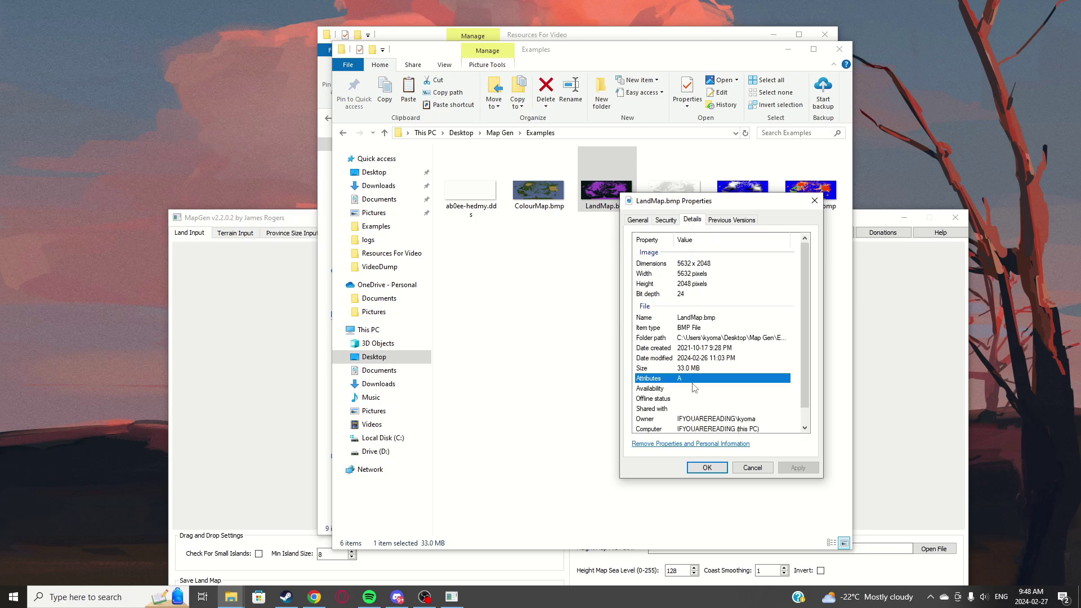
left_click(706, 264)
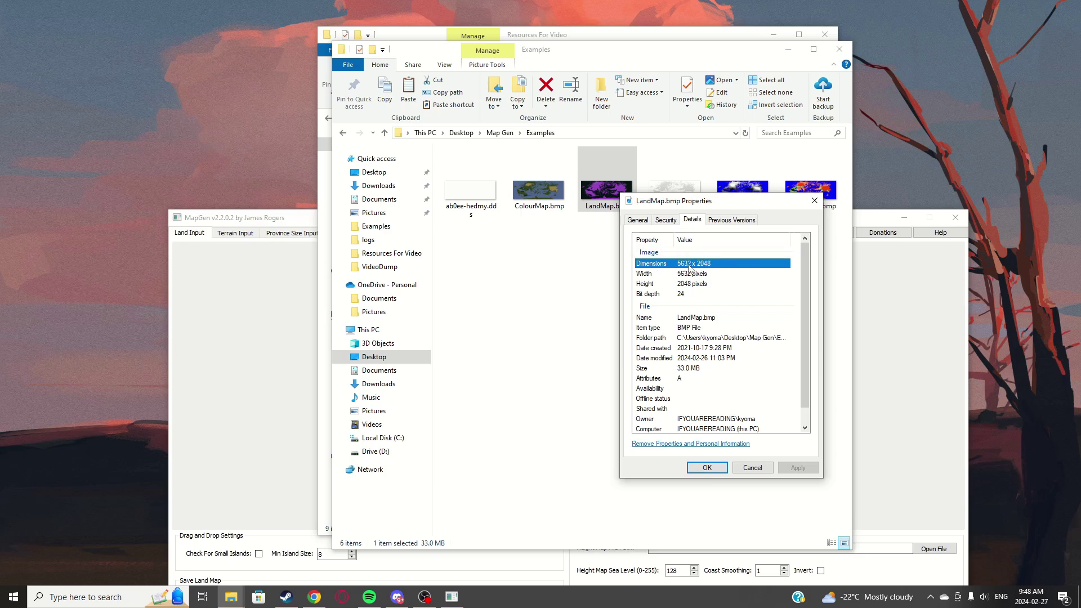
left_click(711, 467)
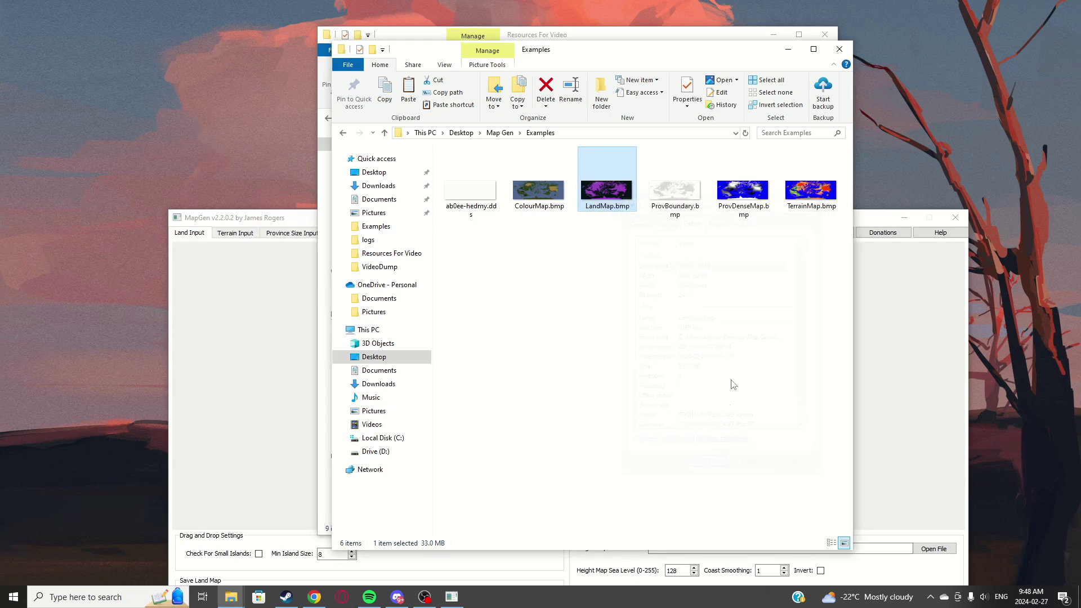
left_click(838, 49)
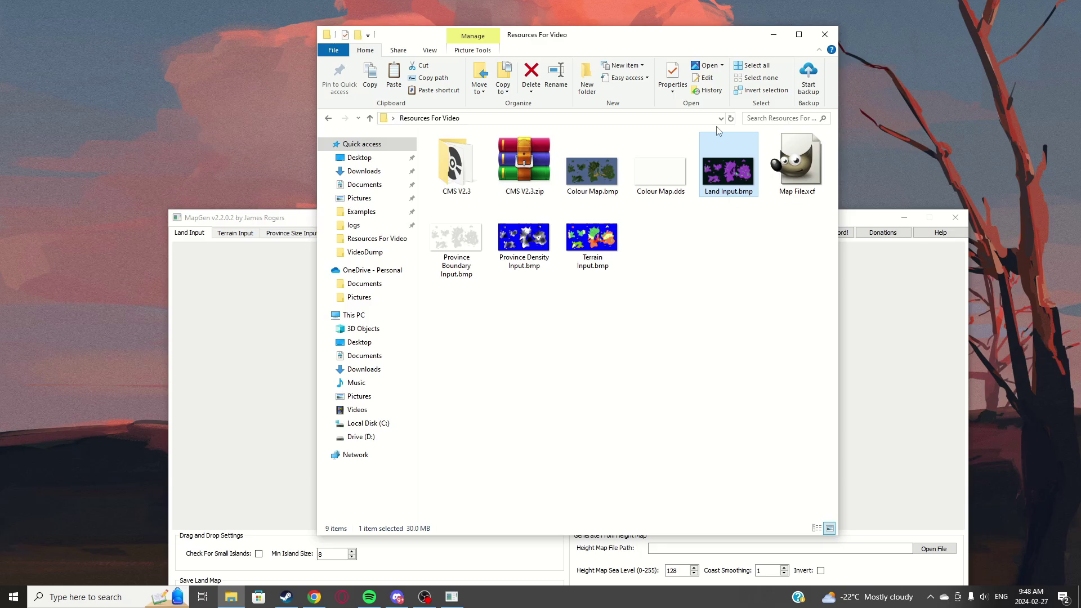
Step: Arrange the Explorer and MapGen windows side by side and enable Check For Small Islands
left_click_drag(629, 51, 825, 47)
left_click_drag(444, 221, 314, 131)
left_click(922, 310)
left_click(502, 281)
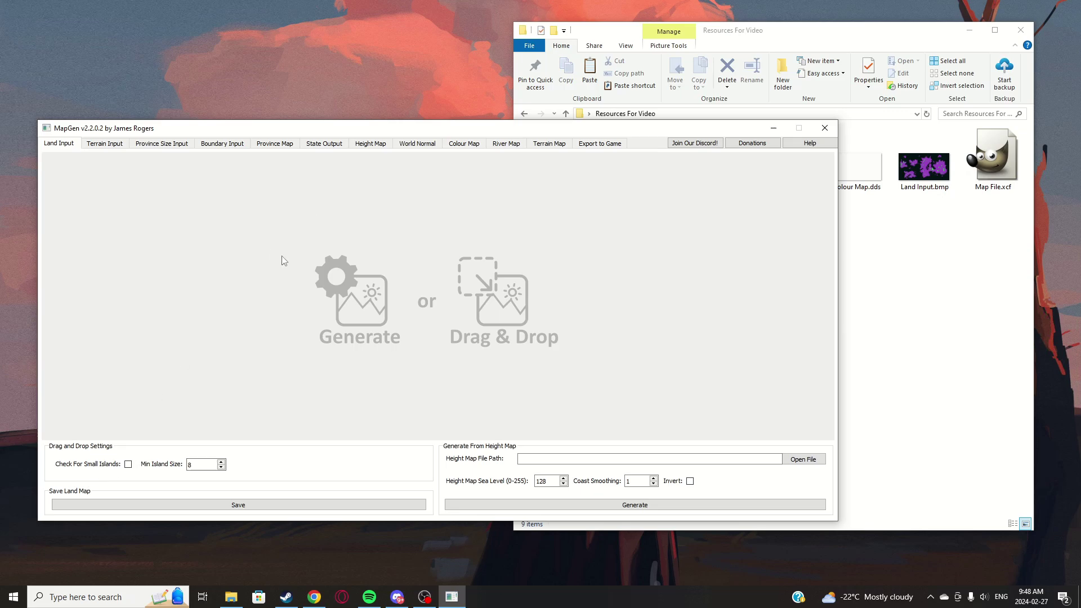
left_click(129, 466)
Step: Drop Land Input.bmp into MapGen, accepting the resolution warning and 35-pixel auto-correction
left_click(920, 210)
left_click(930, 170)
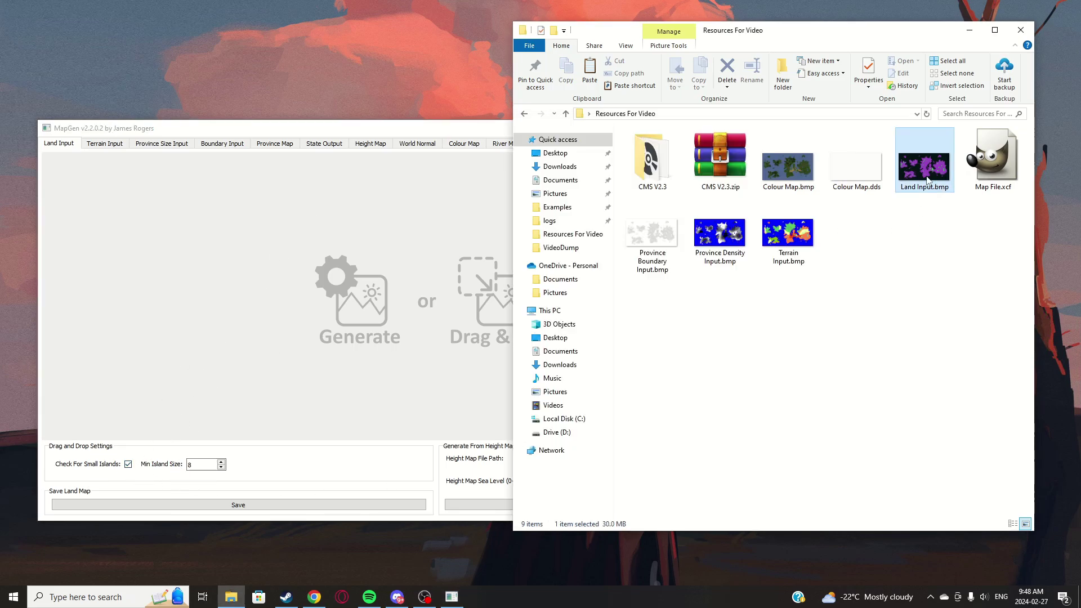
left_click_drag(930, 170, 456, 316)
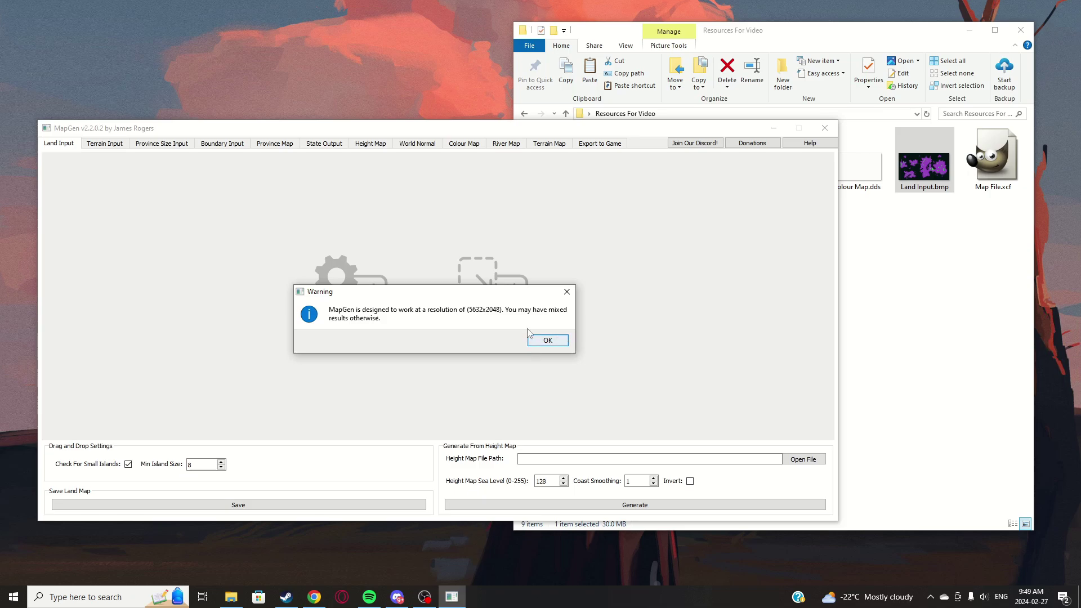
left_click(547, 340)
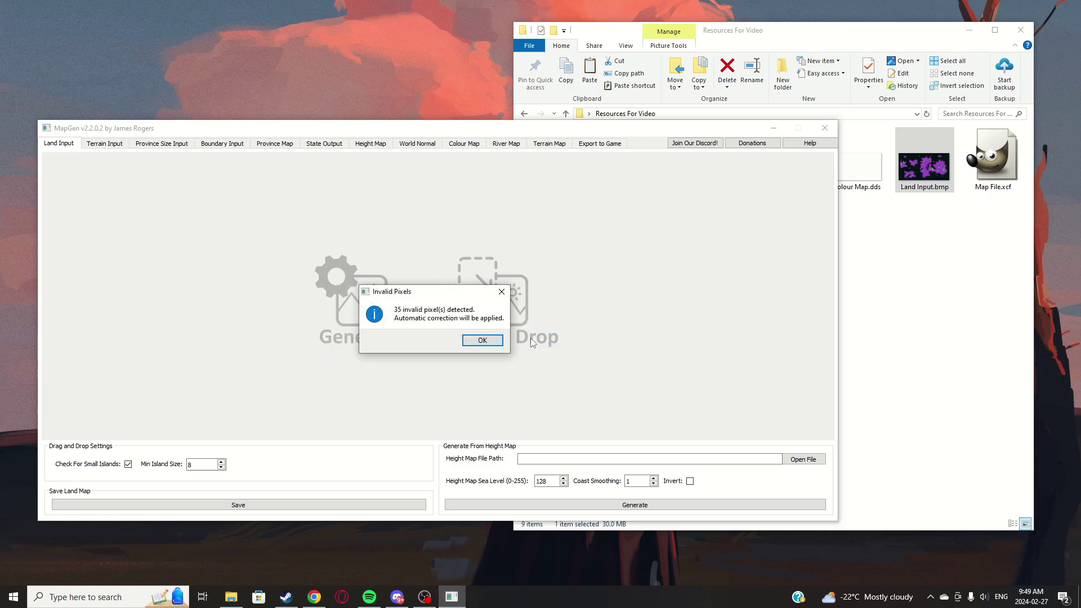
left_click(483, 340)
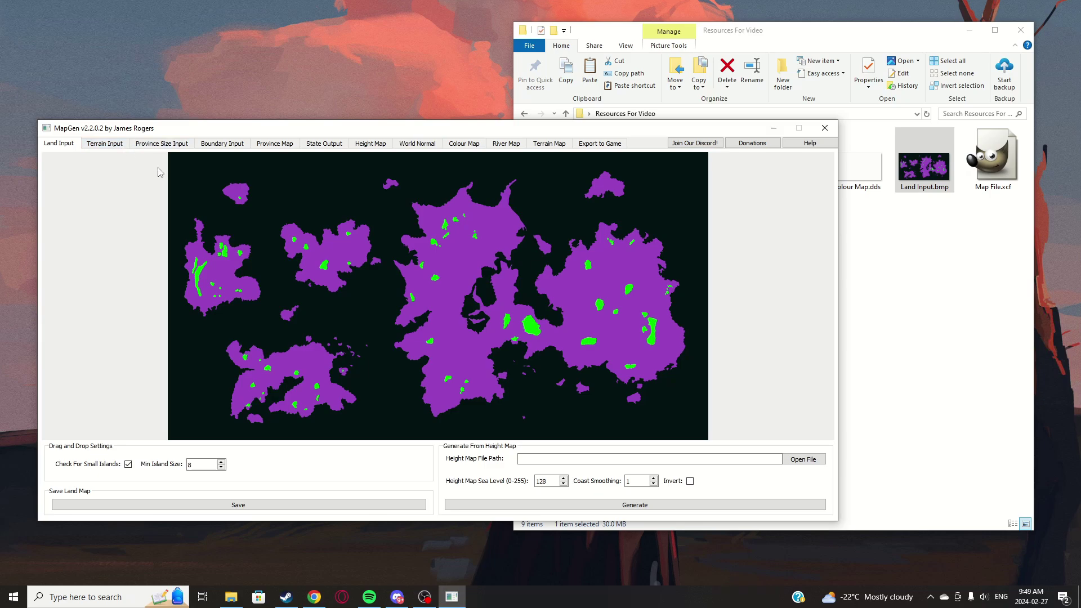
Step: Drop Terrain Input.bmp onto the Terrain Input page and dismiss the invalid pixels warning
left_click(106, 145)
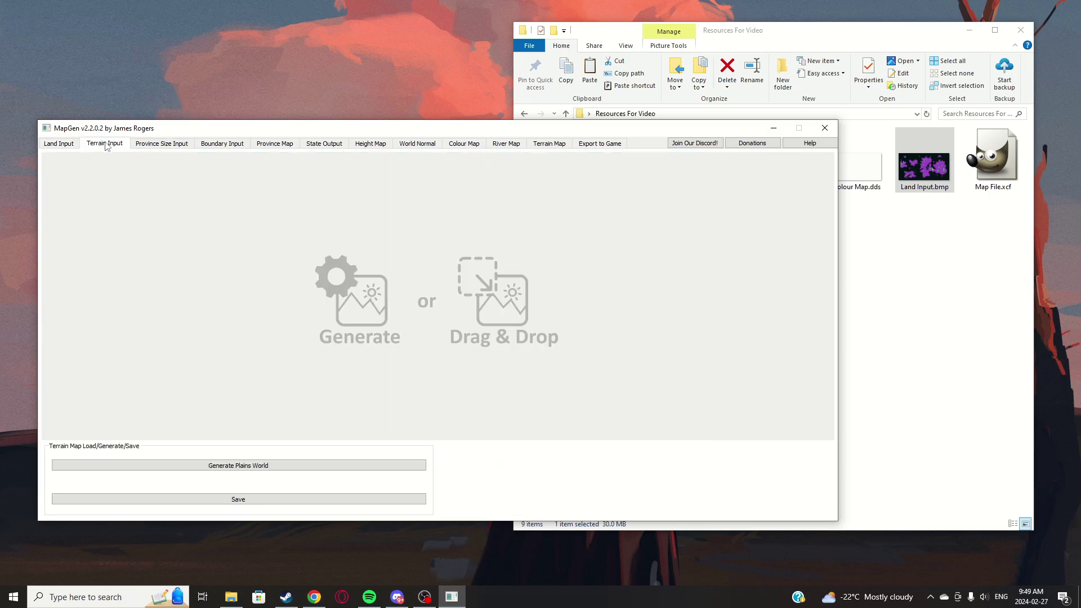
left_click(60, 145)
left_click(101, 145)
left_click(850, 282)
left_click_drag(809, 234, 428, 281)
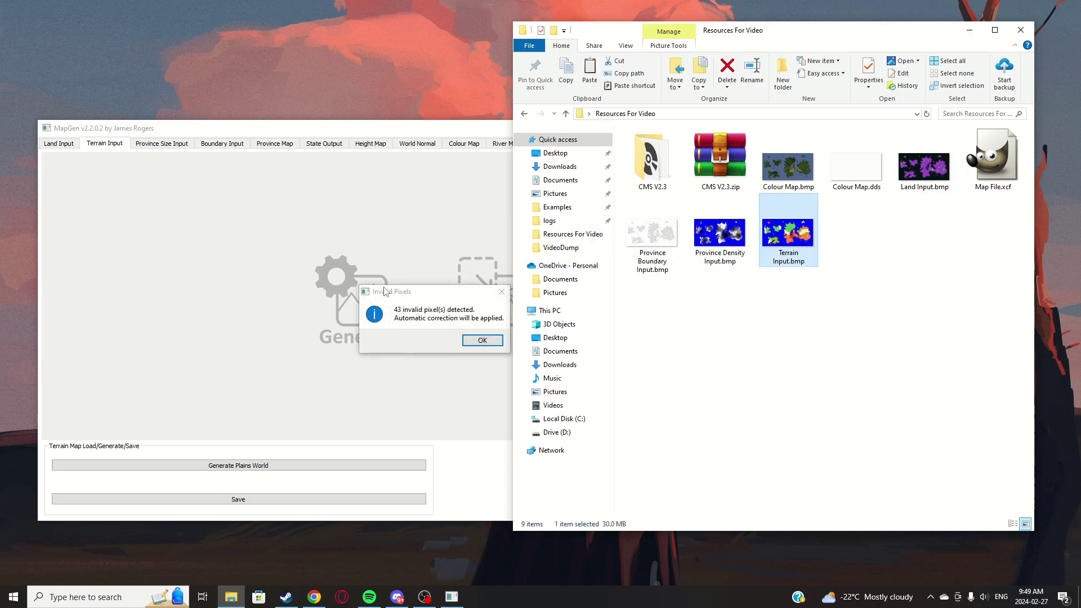
left_click(482, 341)
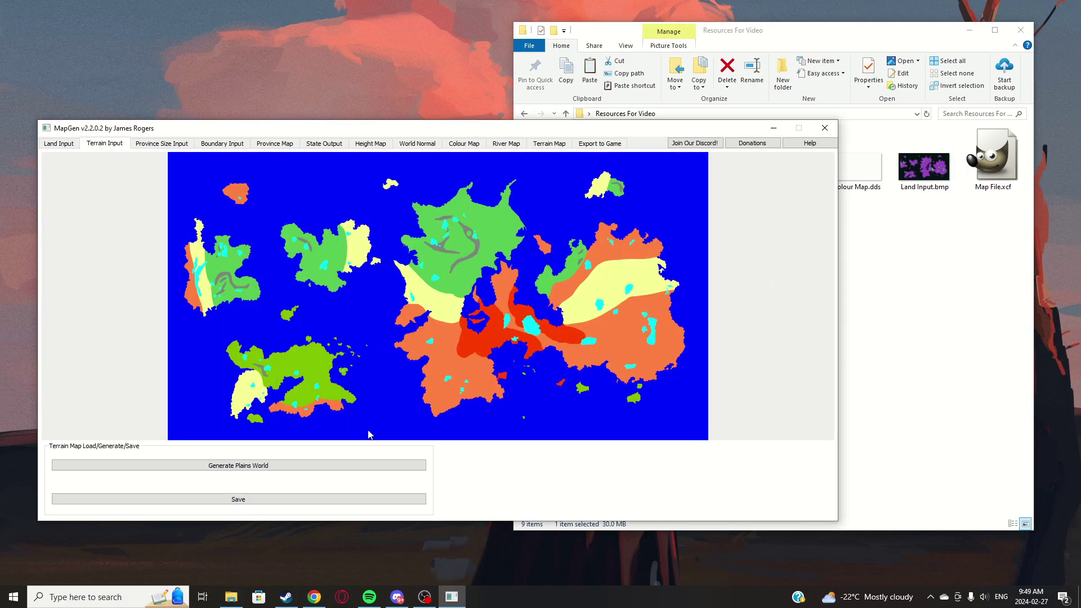
Step: Generate an all-plains terrain, then reload Terrain Input.bmp with 43 invalid pixels auto-corrected
left_click(246, 466)
left_click(907, 262)
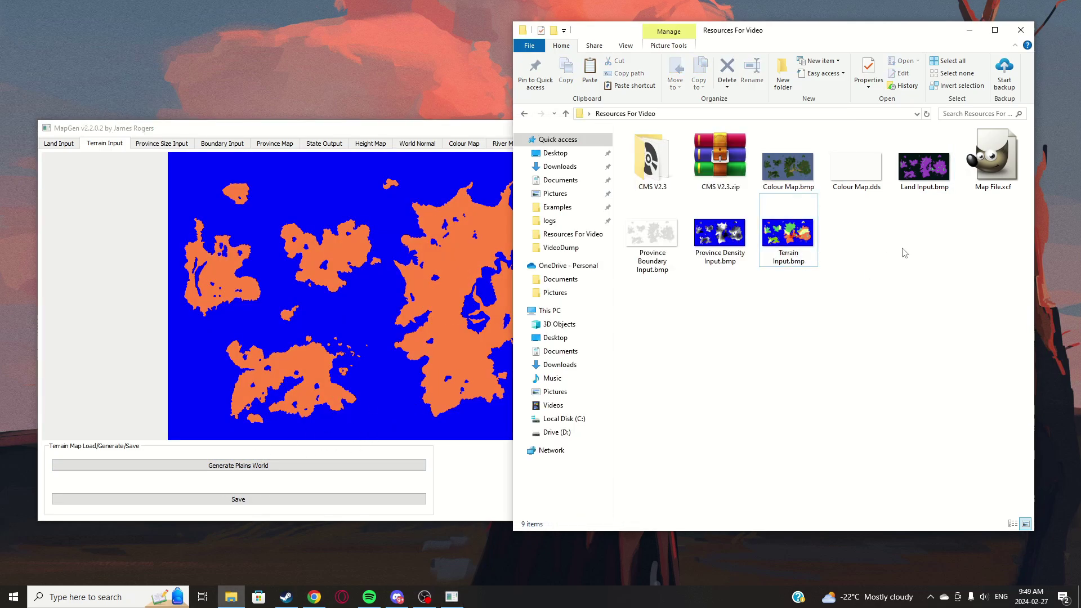
left_click_drag(809, 237, 360, 284)
left_click(482, 340)
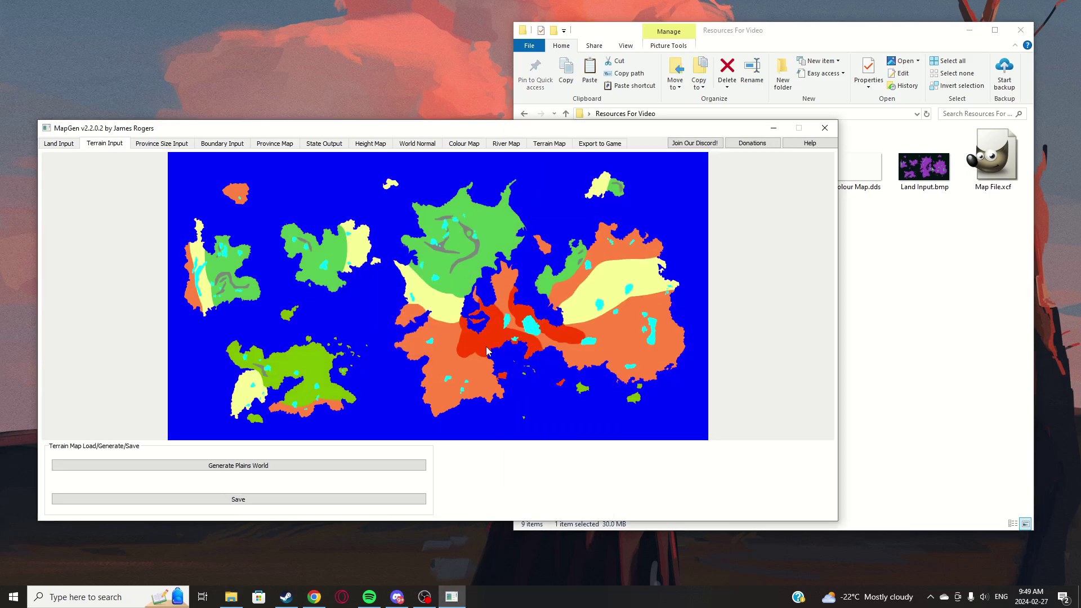
left_click(167, 145)
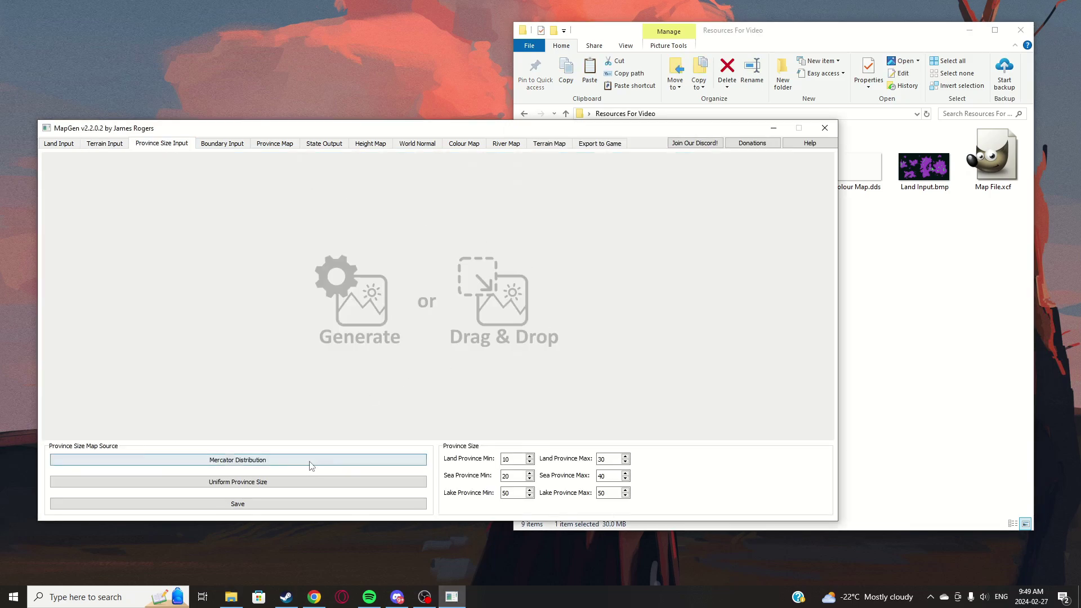
Step: Load Province Density Input.bmp as the province size map
left_click(843, 227)
left_click_drag(720, 236, 326, 321)
left_click(194, 298)
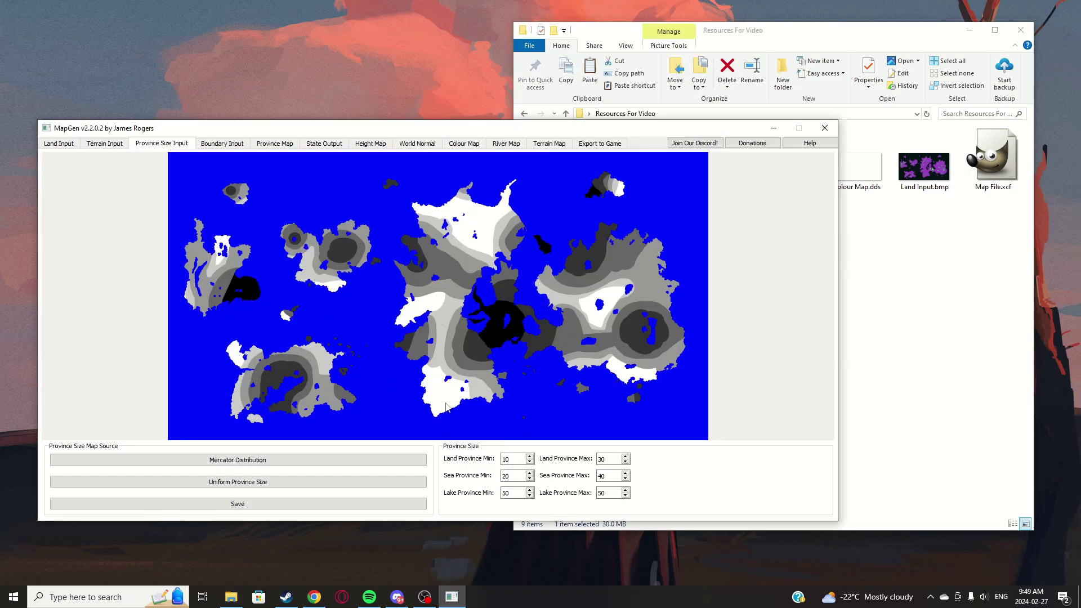
Step: Set sea province sizes to 40–60 and the land province maximum to 40
double_click(513, 460)
double_click(511, 476)
type("30")
key("Tab")
type("60")
key("shift+Tab")
left_click(513, 459)
key("Tab")
type("40")
key("Tab")
type("40")
Step: Load Province Boundary Input.bmp on the Boundary Input page
left_click(220, 144)
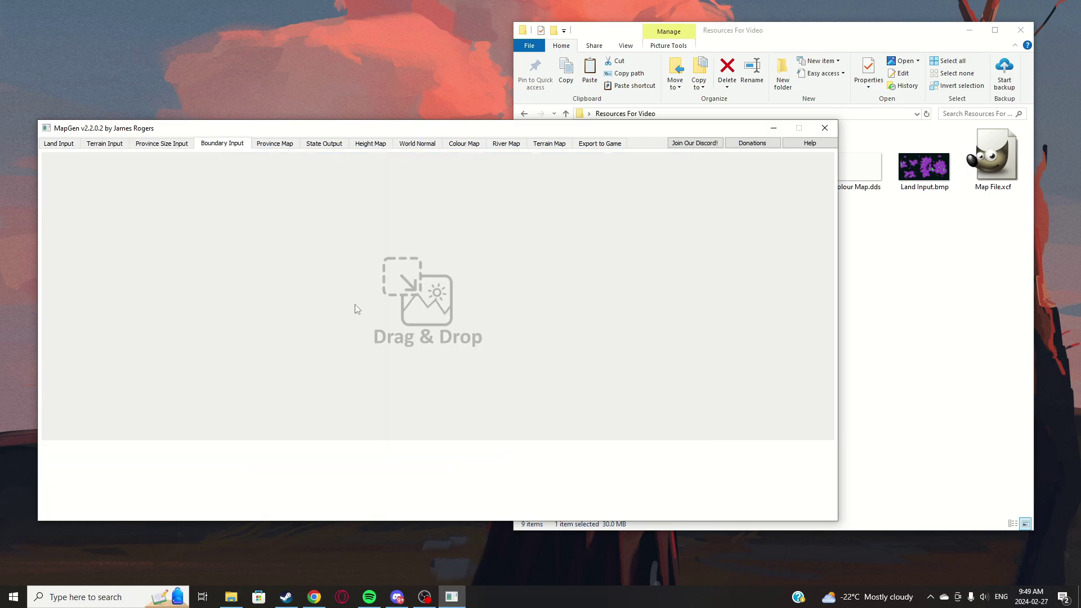
key("alt+Tab")
left_click_drag(652, 233, 392, 317)
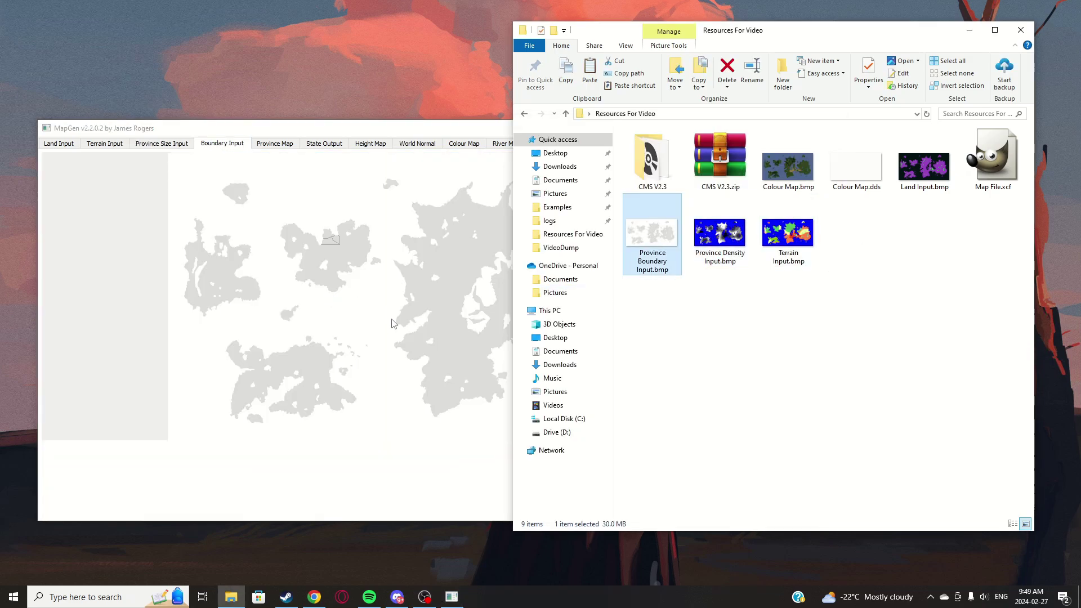
left_click(392, 316)
Step: Recheck the province size and boundary pages before settling on the Province Map page
left_click(274, 144)
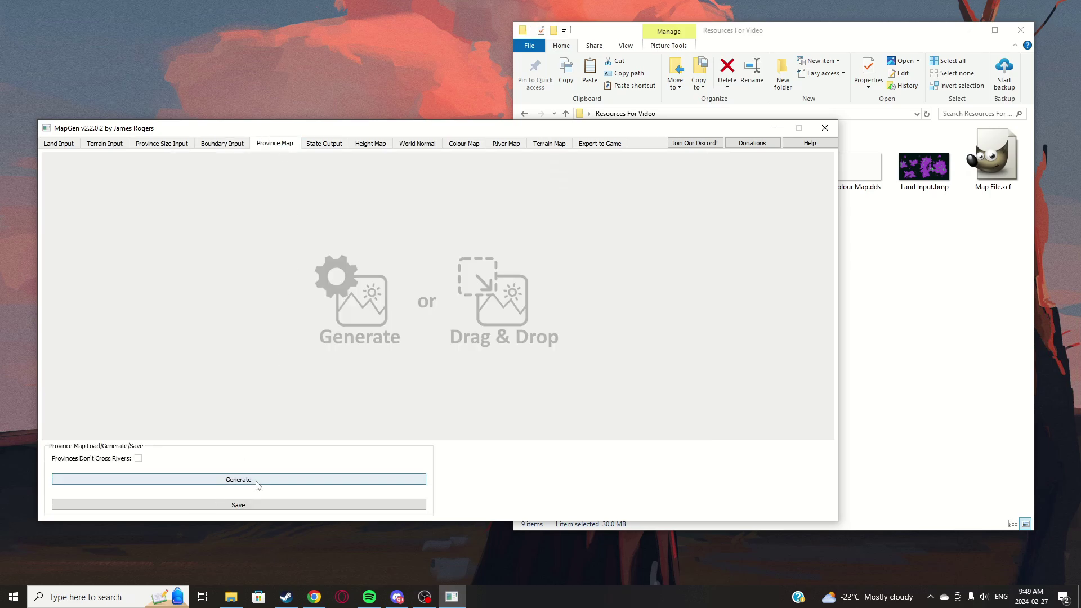
left_click(177, 146)
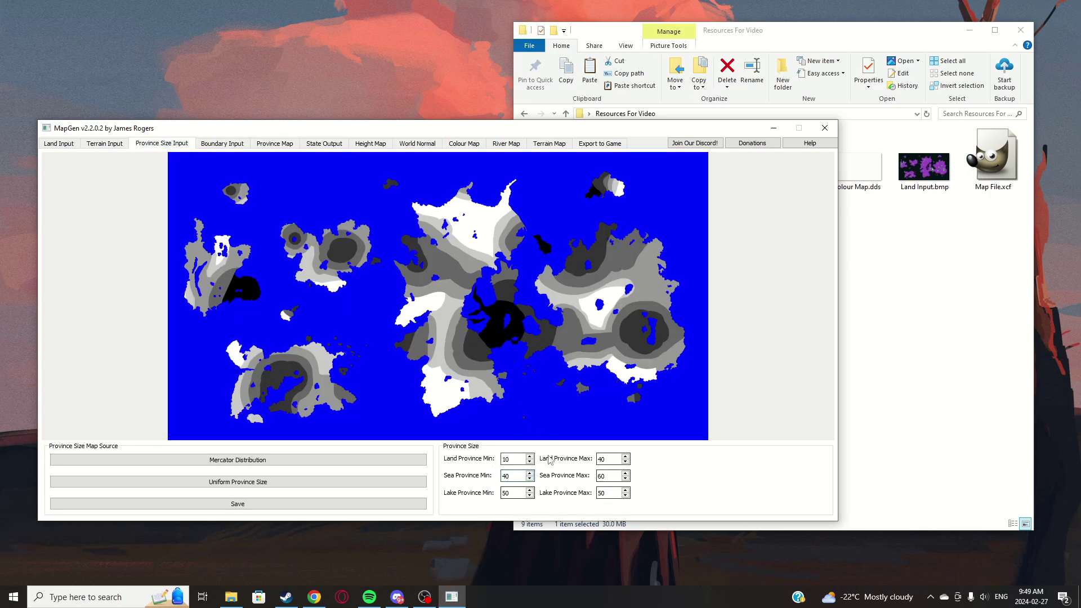
left_click(235, 143)
left_click(266, 146)
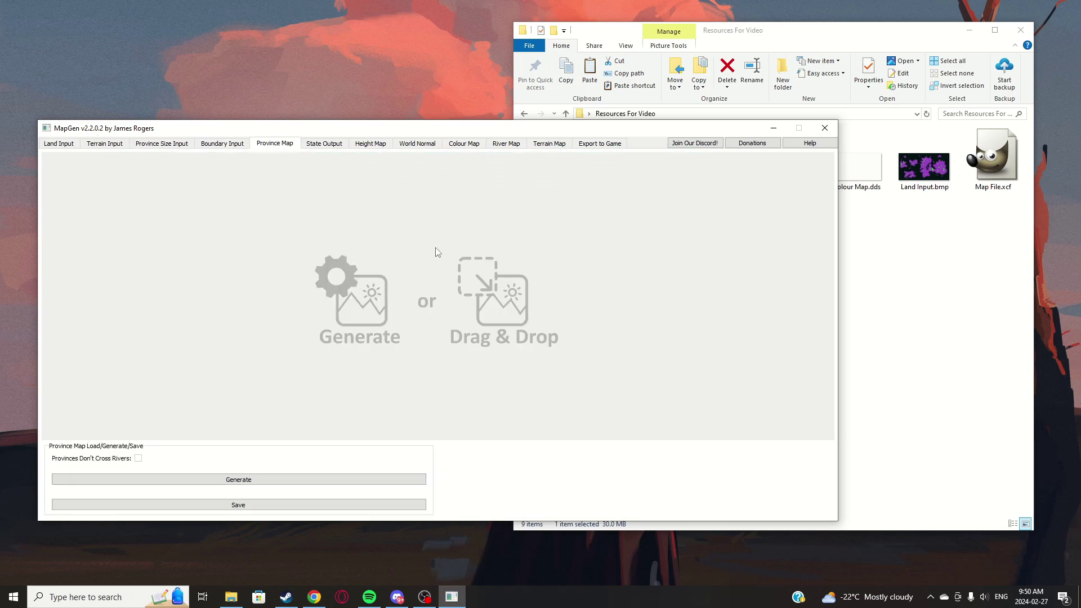
Step: Generate the province map and lower the State Size slider for smaller states
left_click(287, 481)
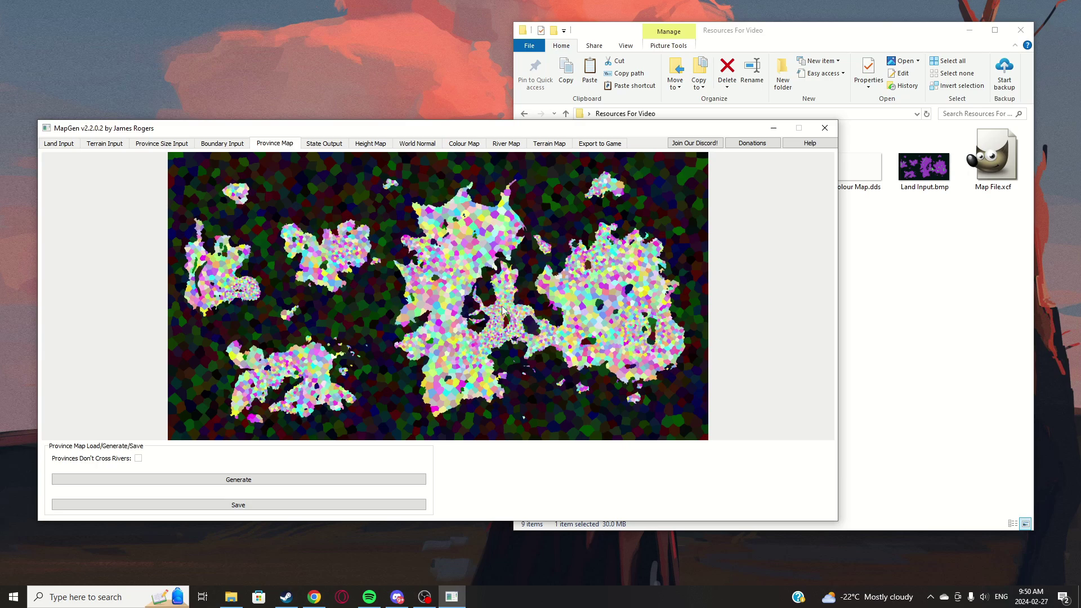
left_click(326, 148)
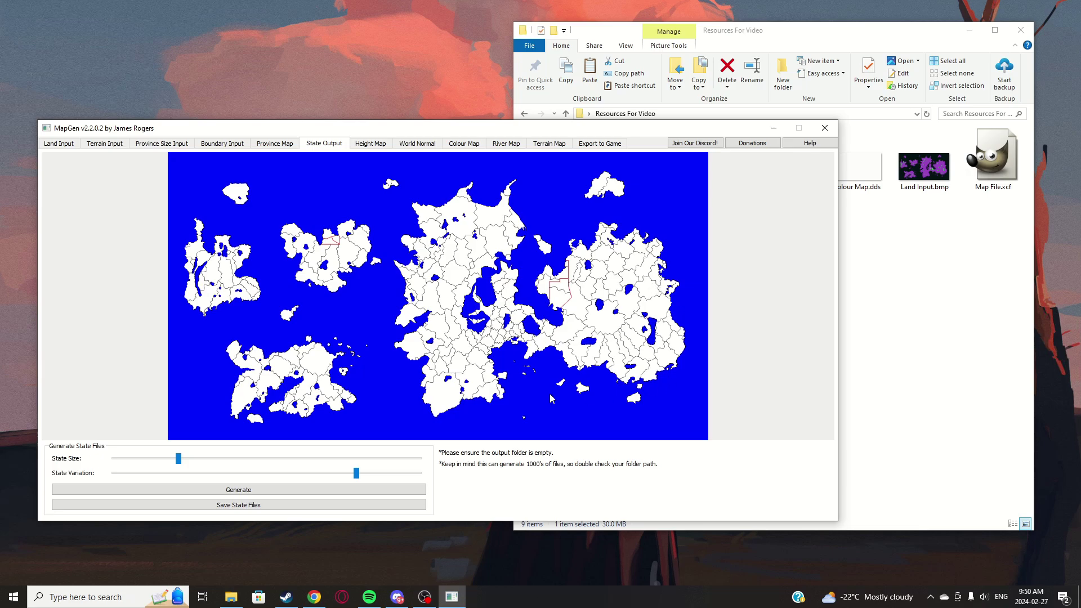
left_click_drag(179, 458, 130, 459)
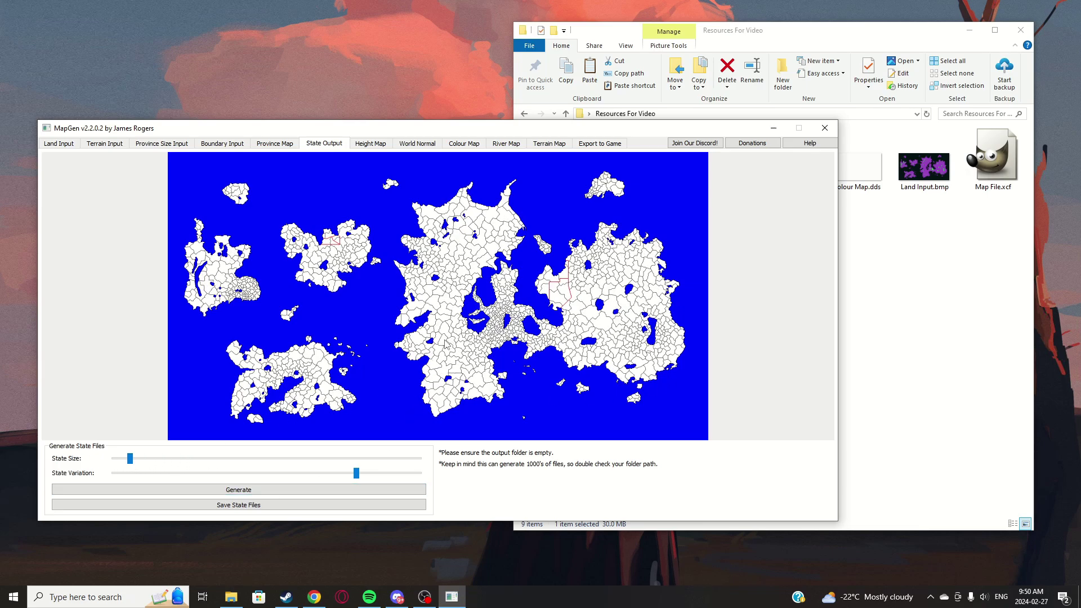
Step: Review the boundary, province size and province map pages, then fine-tune the state size
left_click(222, 144)
left_click(285, 144)
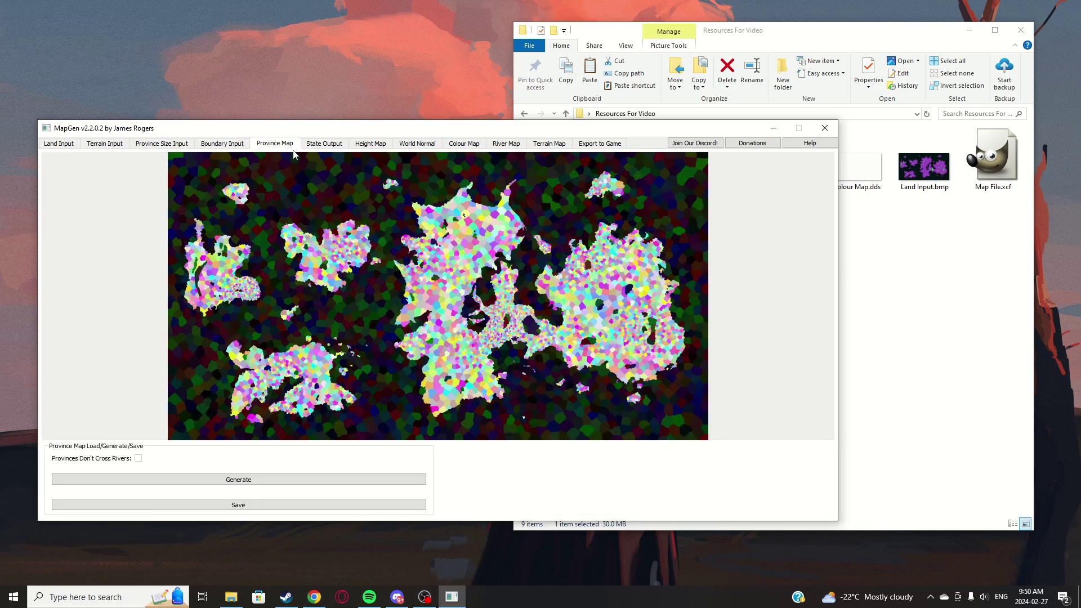
left_click(161, 144)
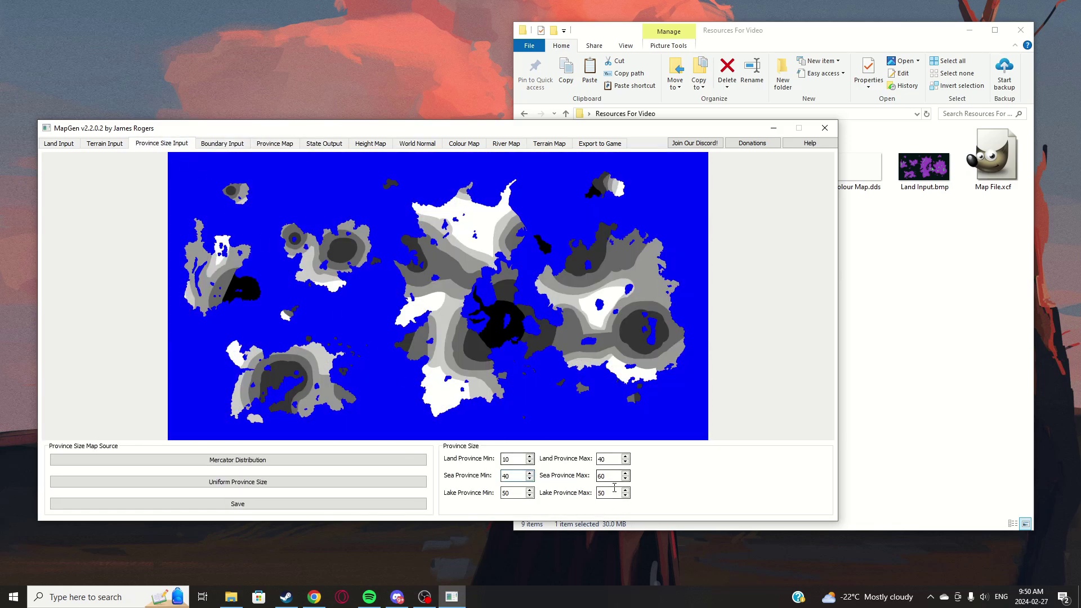
left_click(285, 145)
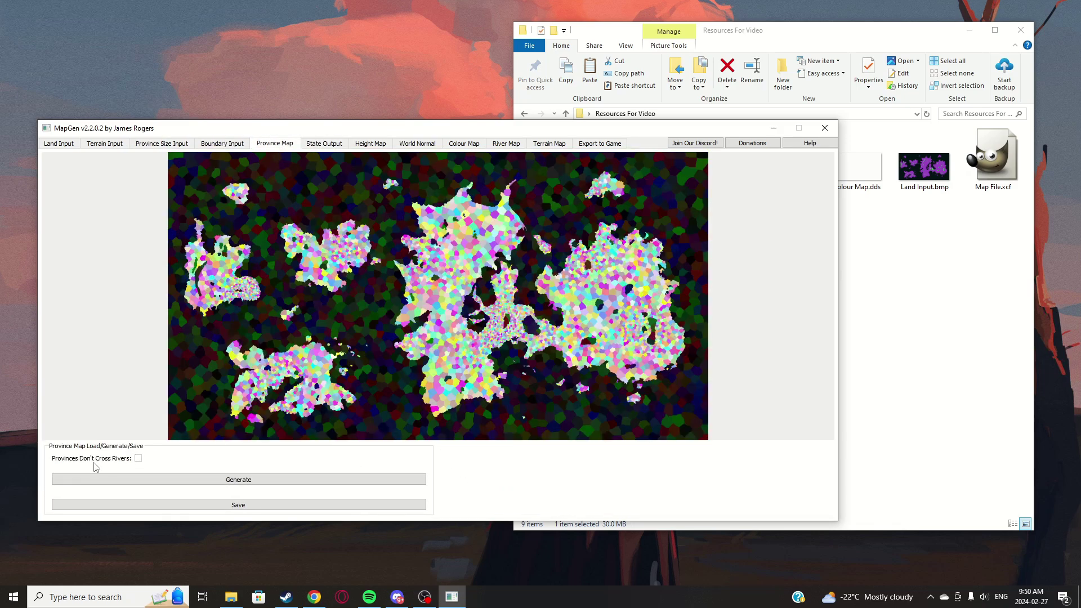
left_click(324, 145)
mouse_move(130, 458)
left_mouse_down()
mouse_move(113, 458)
mouse_move(130, 459)
left_mouse_up()
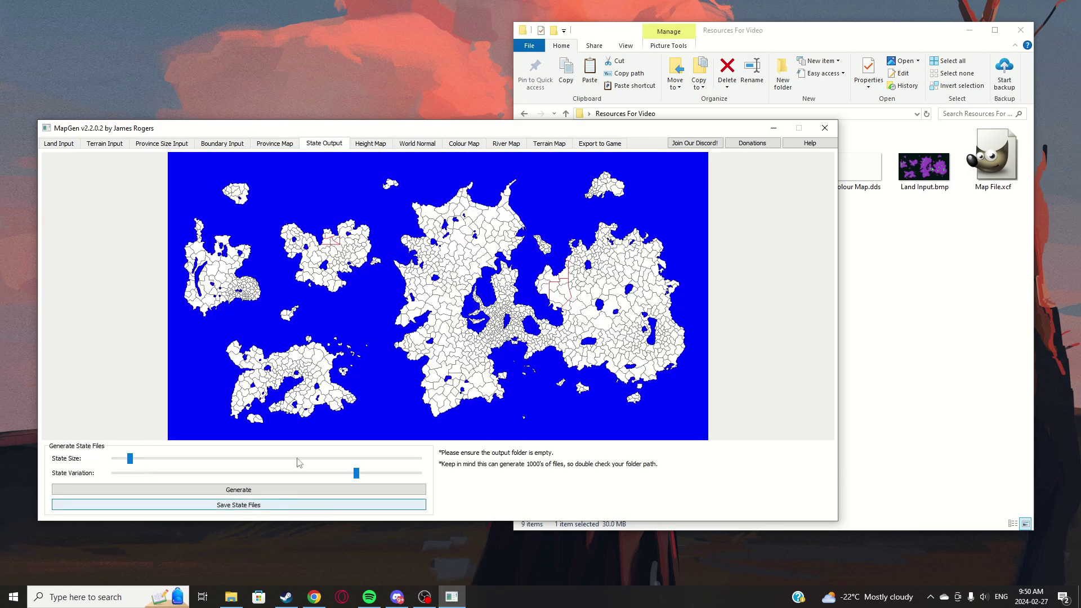
left_click(370, 144)
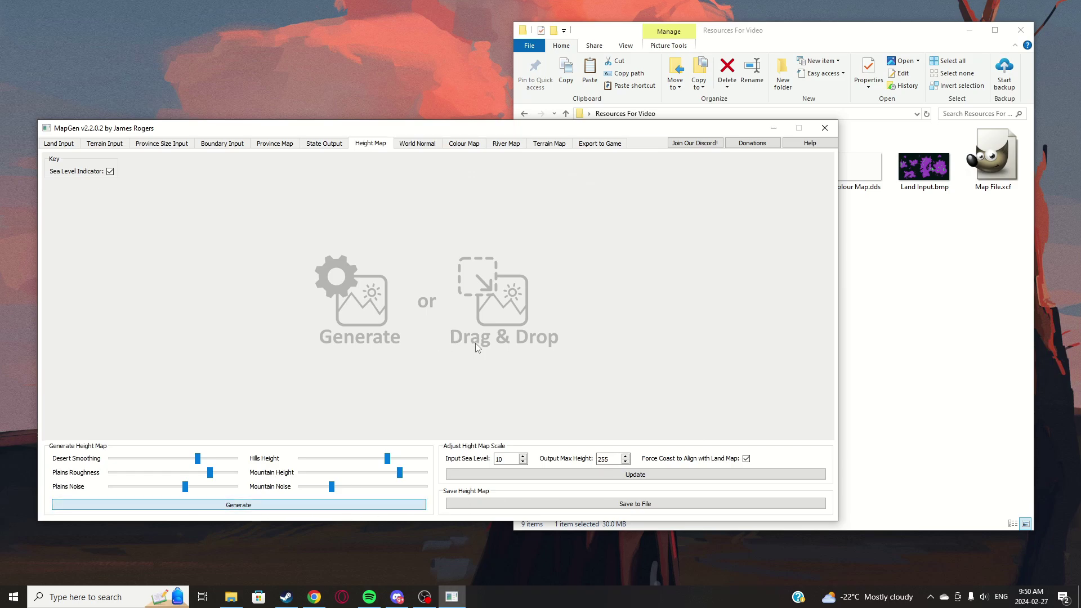
Step: Set the height map's Input Sea Level to 95, apply the update, and view the World Normal map
left_click(506, 461)
double_click(512, 459)
type("95")
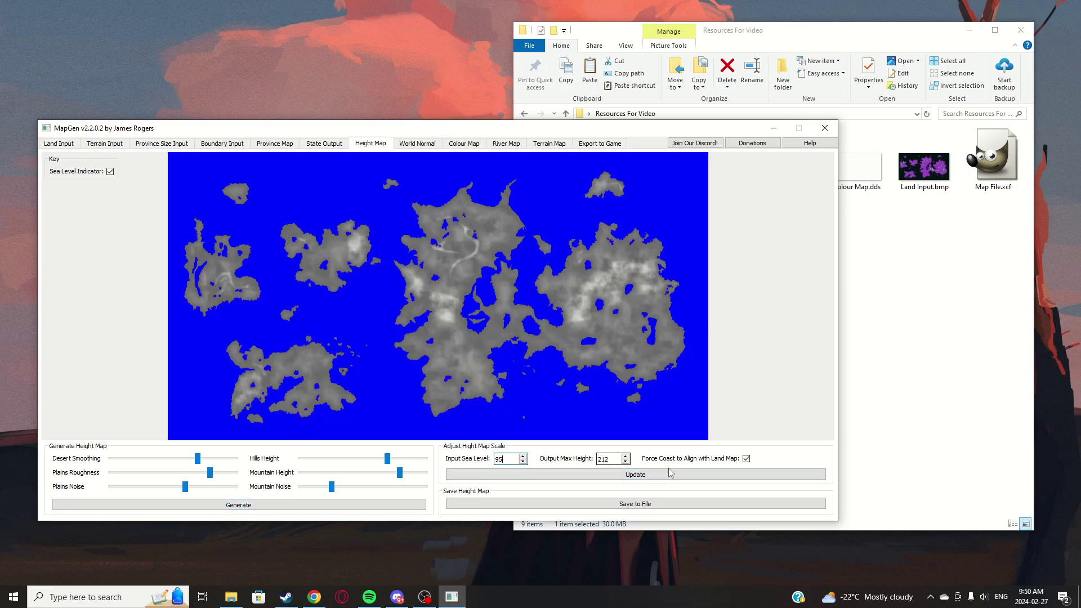
left_click(635, 475)
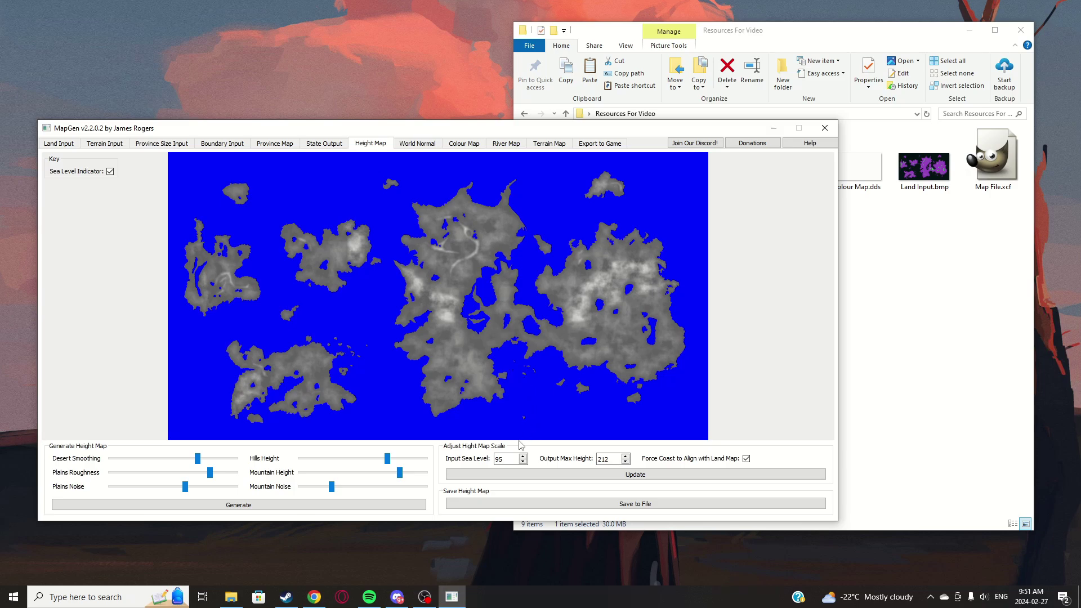
left_click(648, 475)
left_click(502, 461)
left_click(585, 474)
left_click(419, 144)
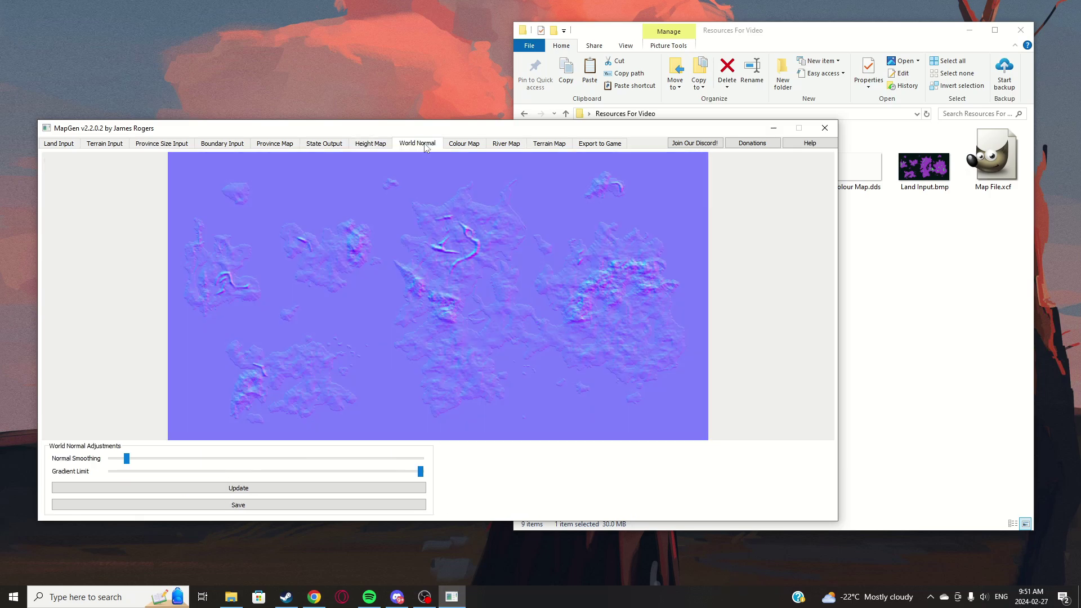
Step: Compare the height and normal maps, then generate a colour map from terrain
left_click(381, 145)
left_click(417, 144)
left_click(467, 144)
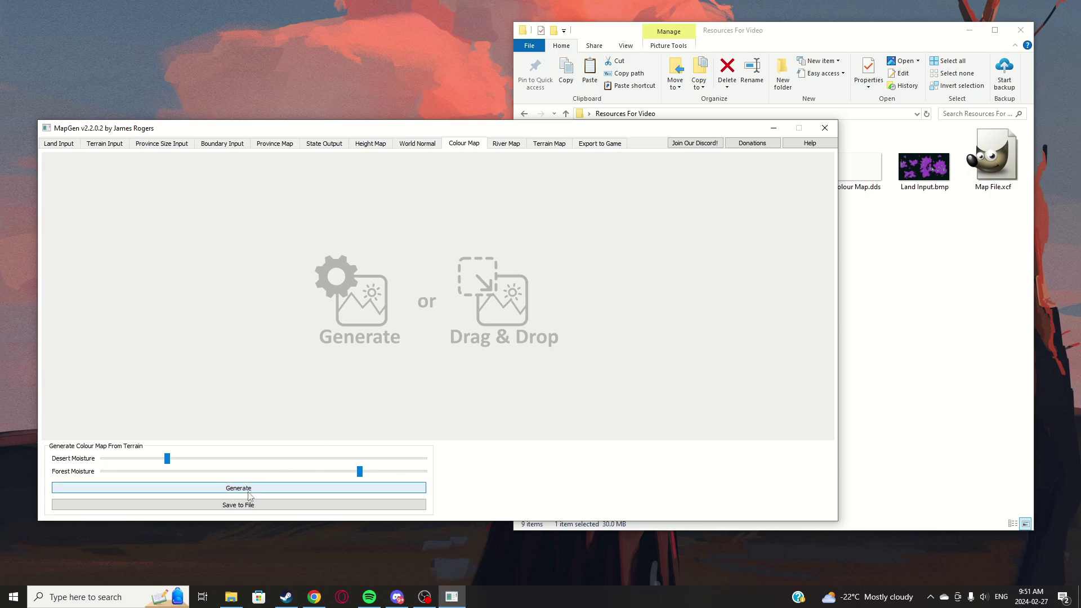
left_click(187, 484)
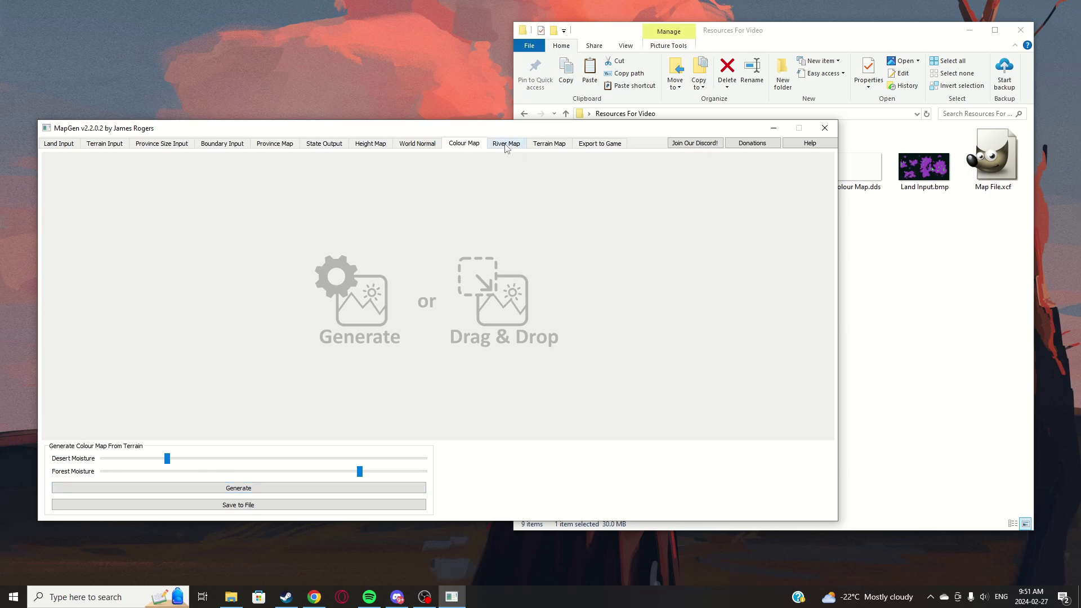